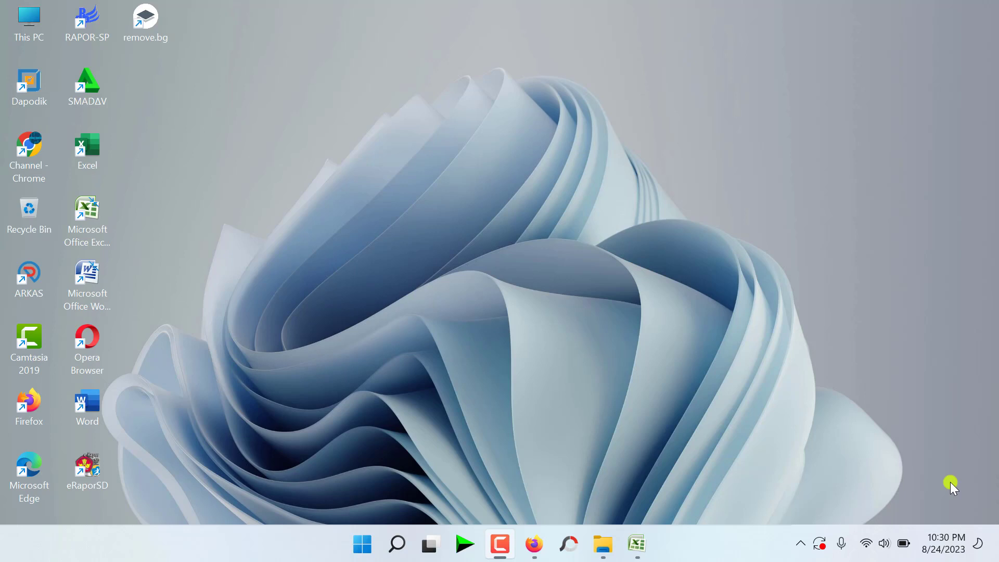
Step: Switch from the Dapodik validation page in Firefox to the DAPOSHORTCUT V7 folder and open PERHATIAN.txt to read the setup instructions
left_click(533, 543)
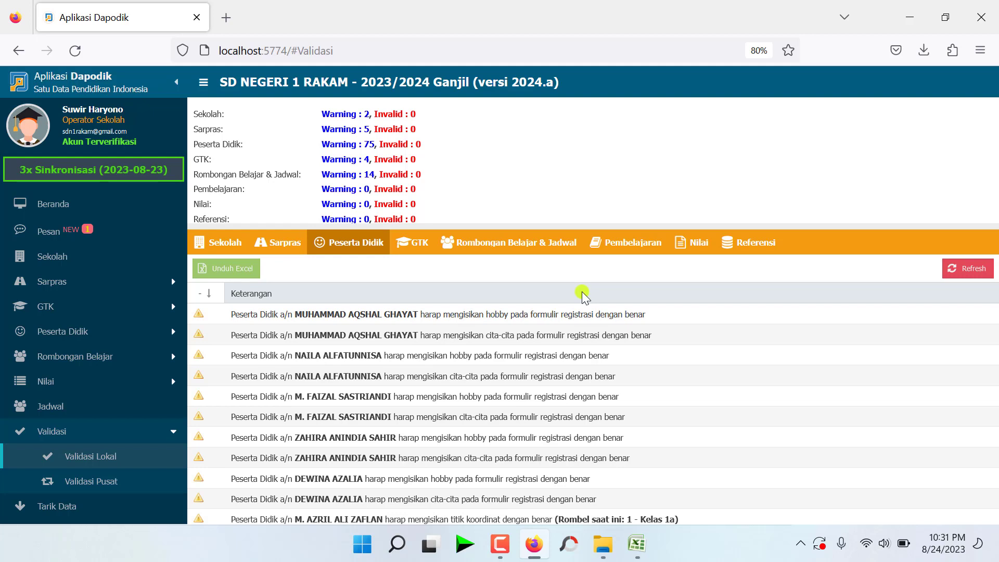
left_click(604, 544)
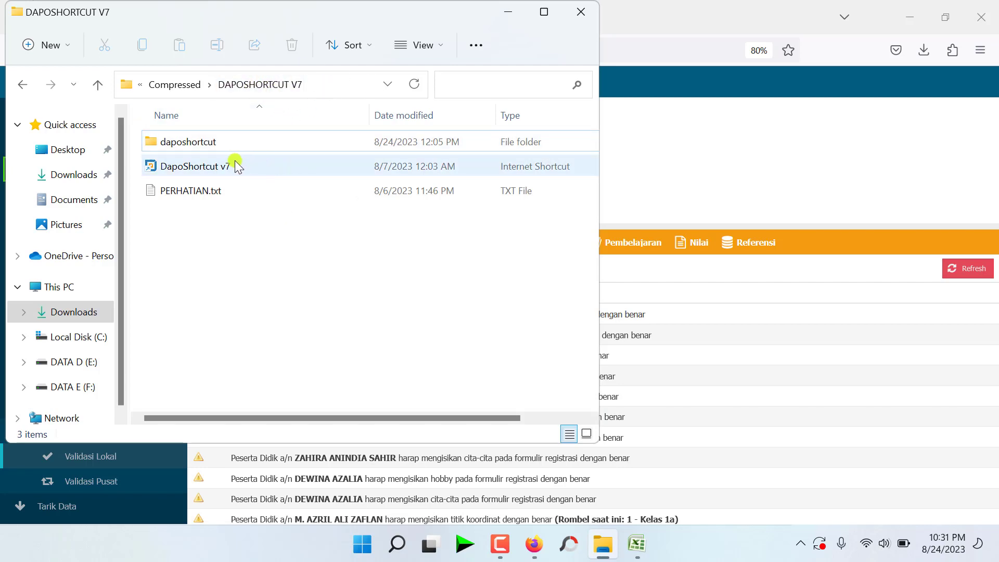
left_click(197, 142)
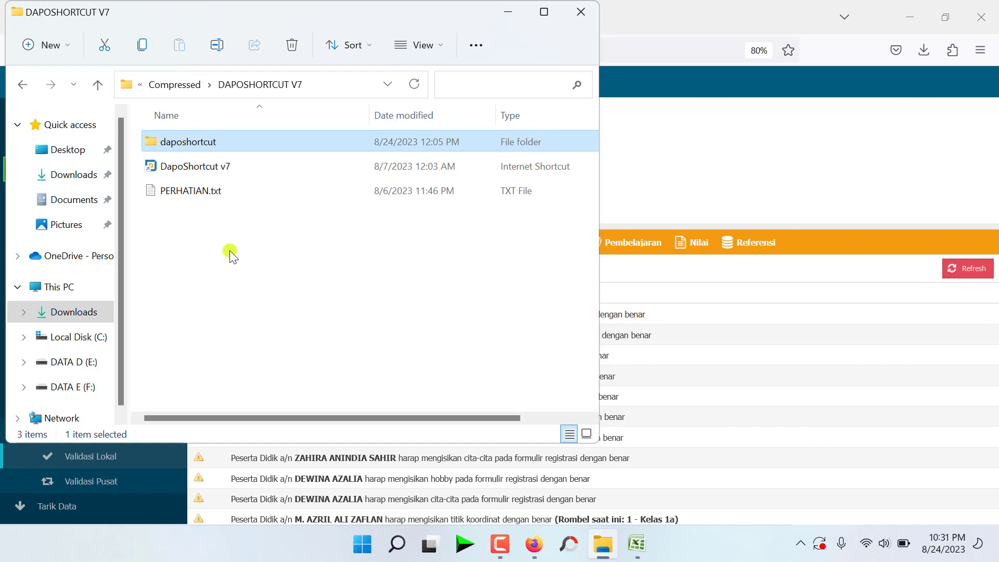
double_click(183, 193)
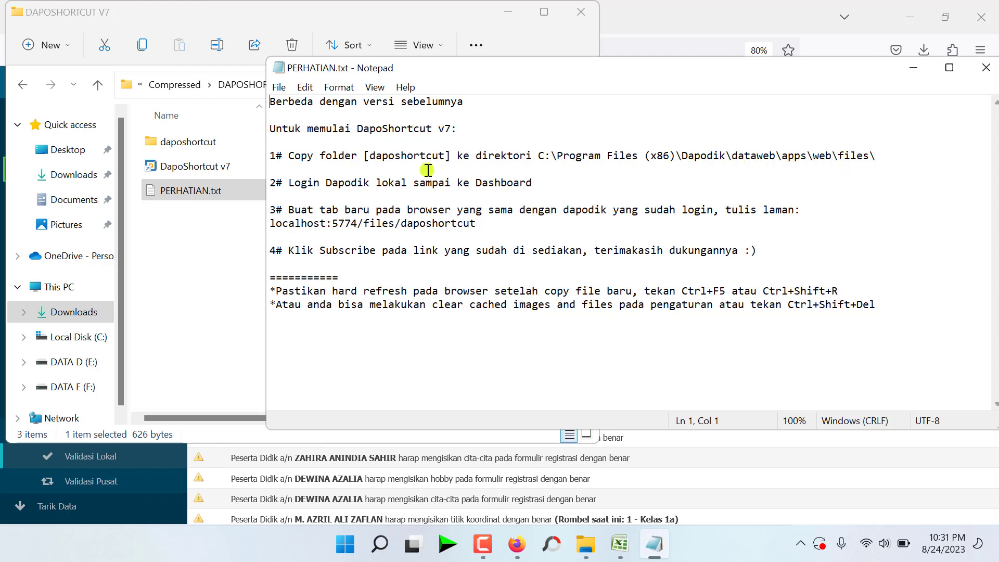
Step: Browse to C:\Program Files (x86)\Dapodik\dataweb\apps\web\files to check for the daposhortcut folder, and close the folder window
left_click(196, 148)
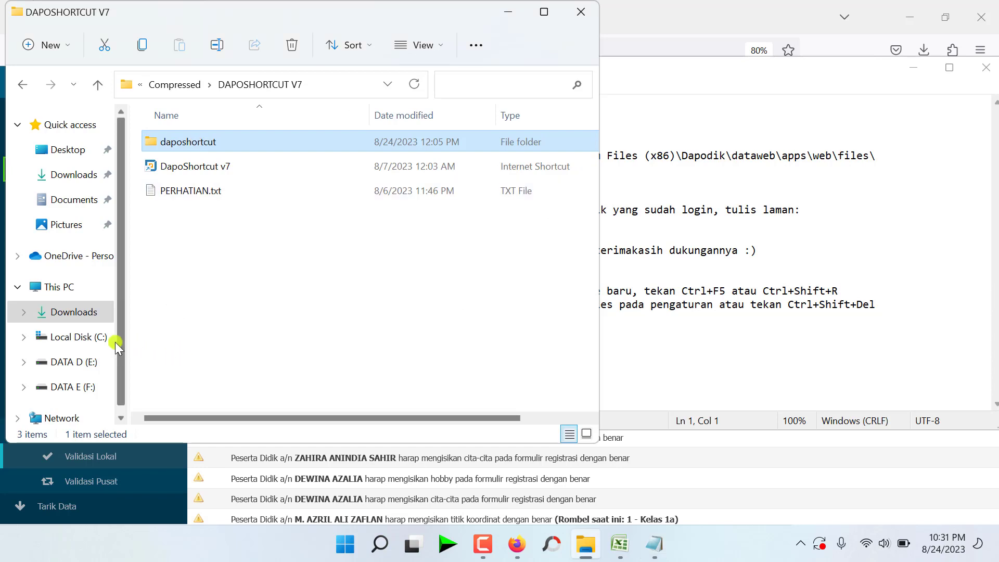
left_click(85, 341)
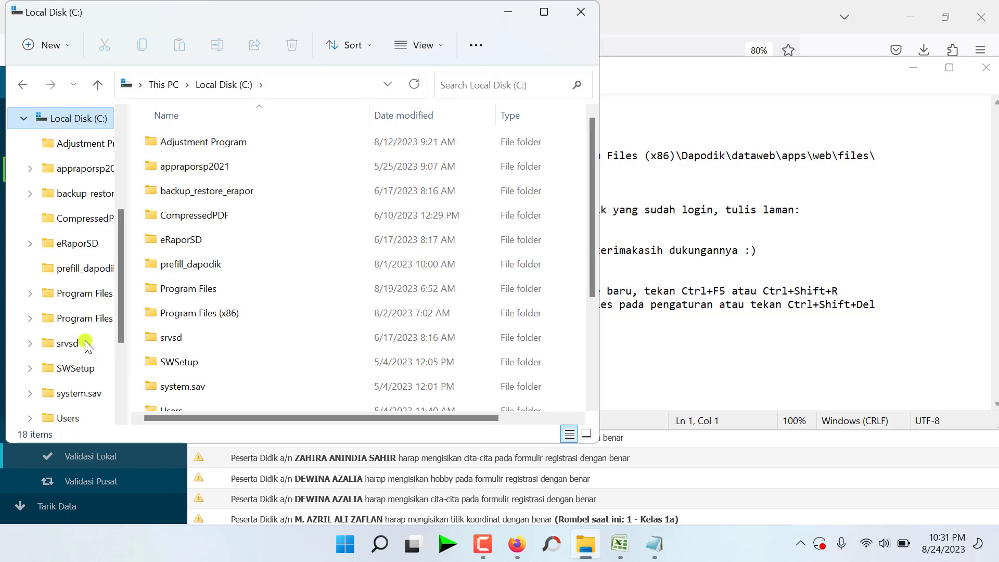
double_click(205, 317)
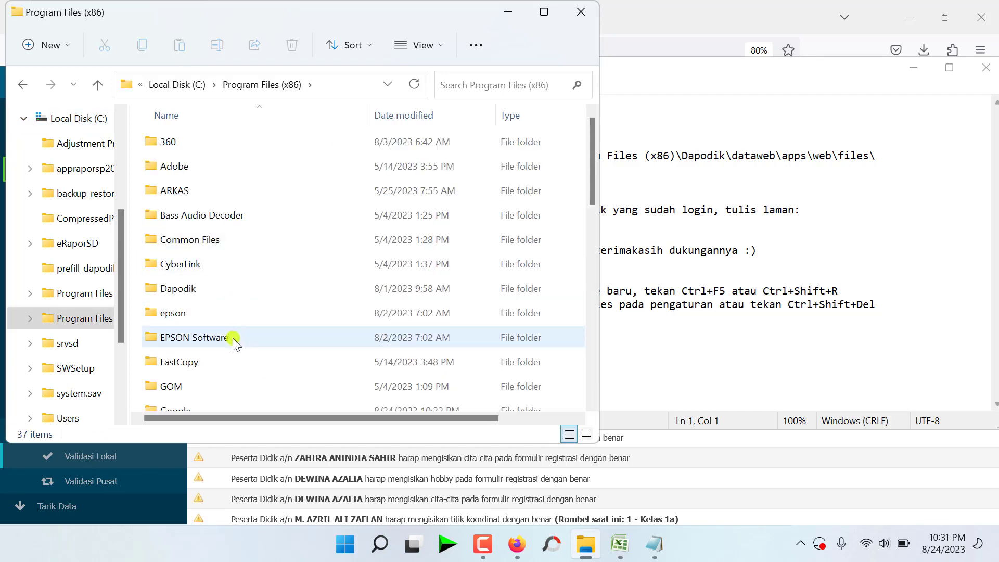
double_click(189, 288)
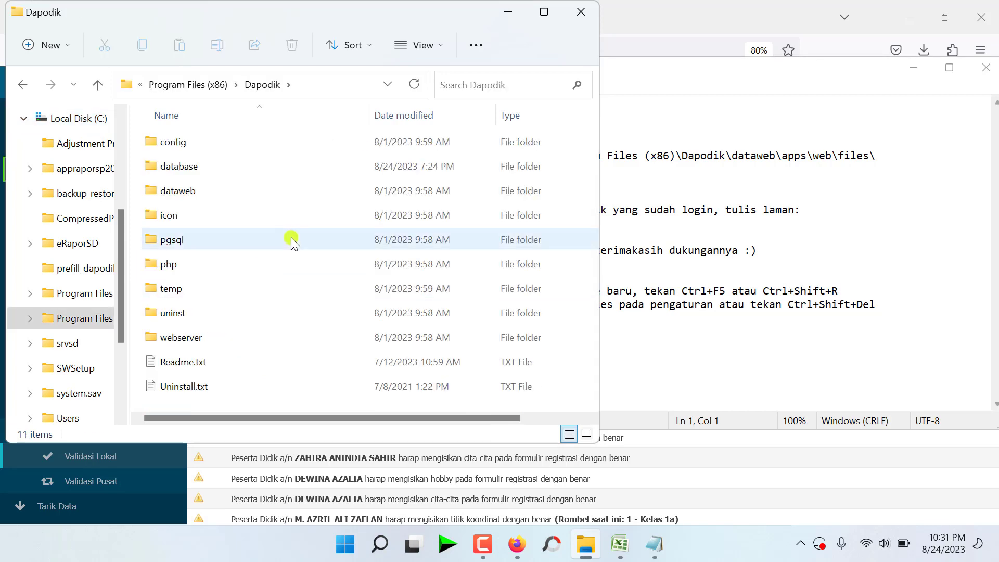
left_click(199, 192)
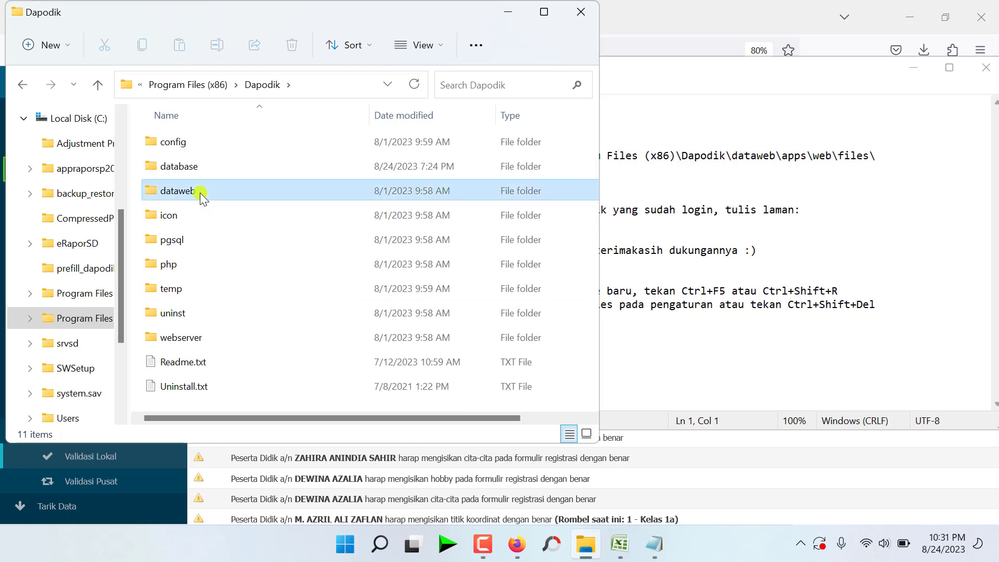
double_click(200, 192)
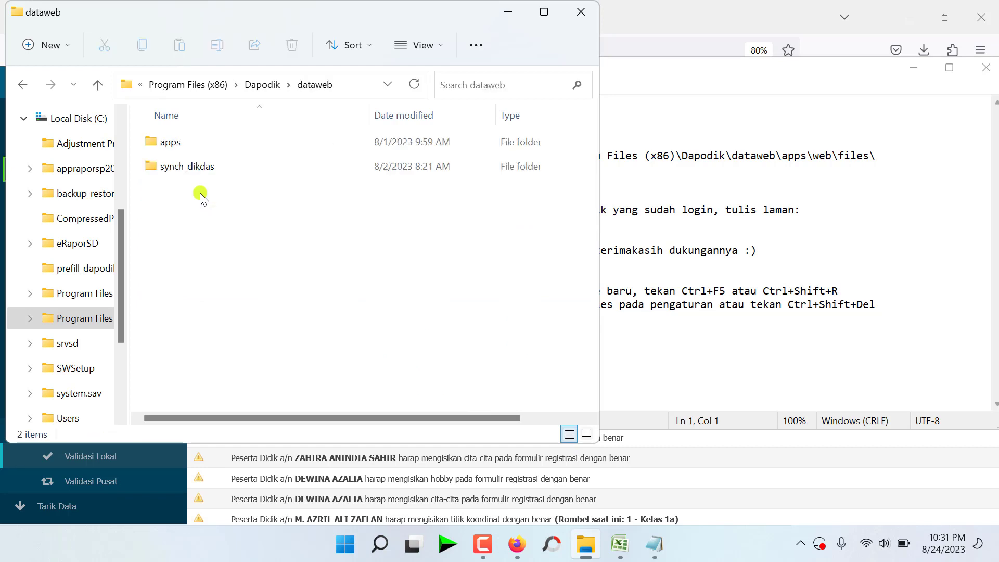
double_click(180, 146)
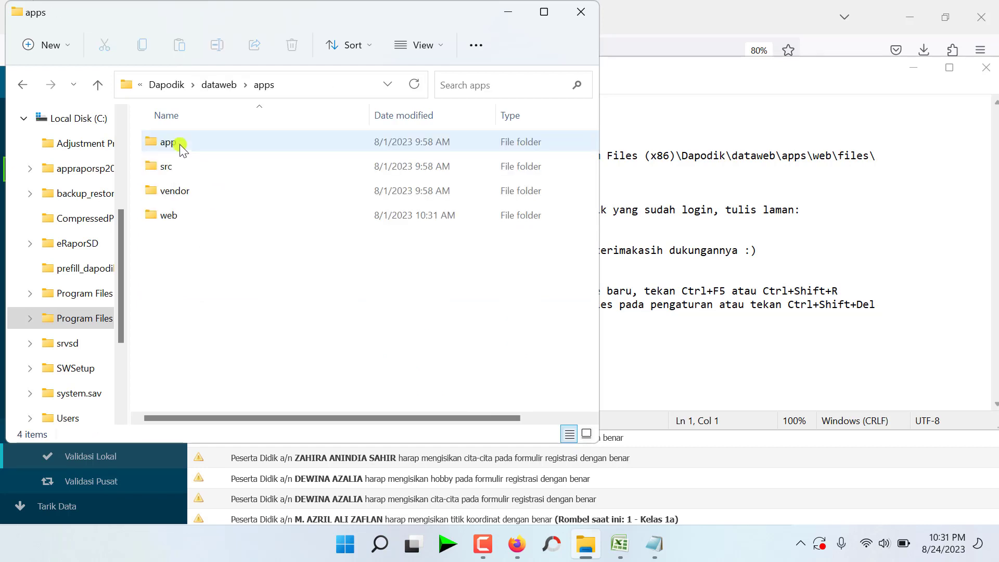
double_click(189, 215)
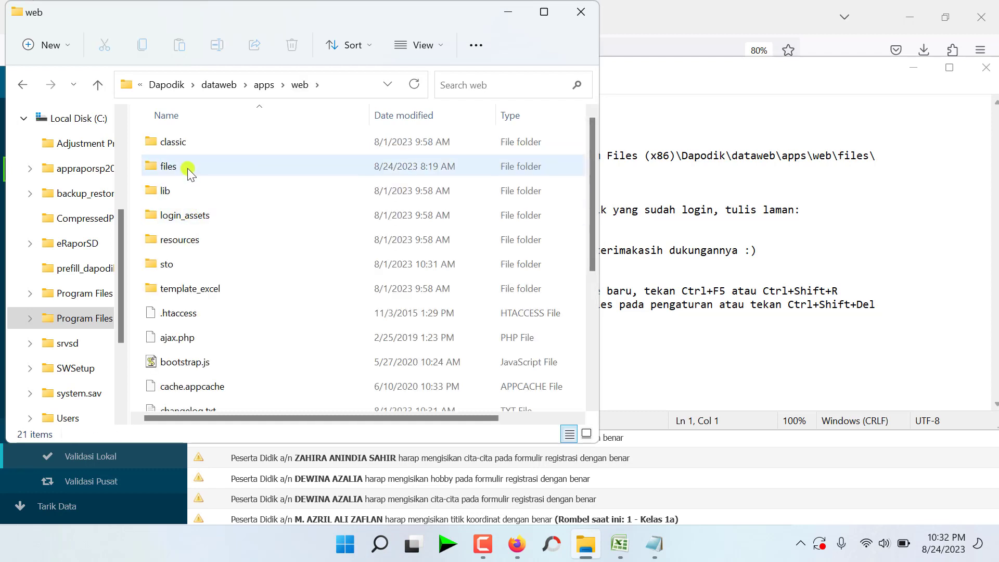
double_click(187, 167)
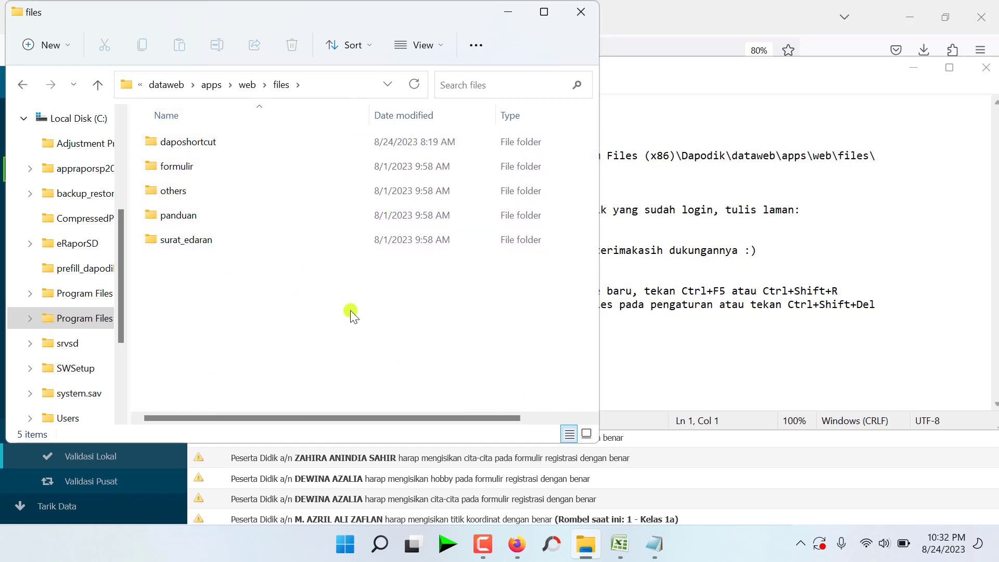
left_click(582, 7)
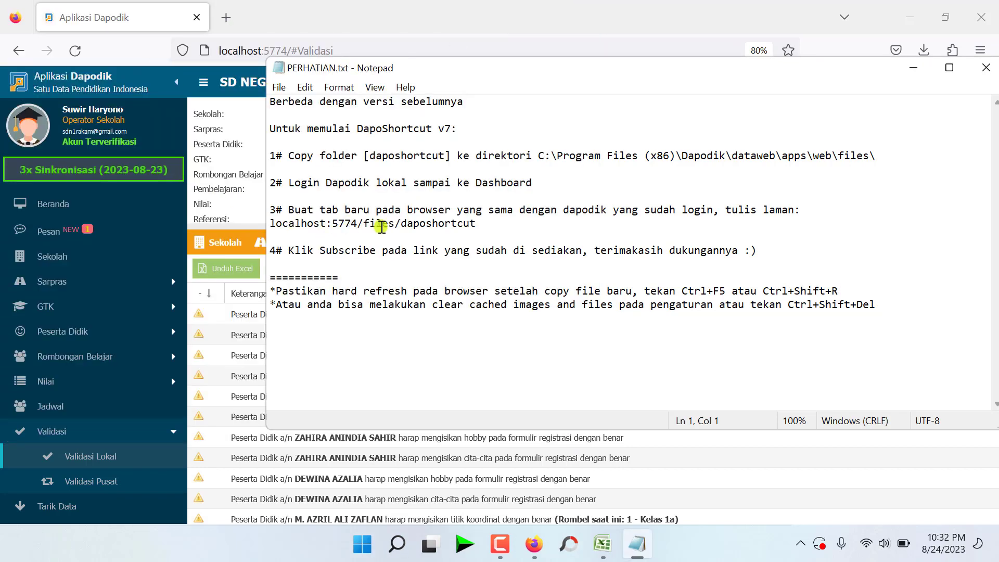
Step: Copy the address localhost:5774/files/daposhortcut from the instructions in PERHATIAN.txt
left_click(112, 21)
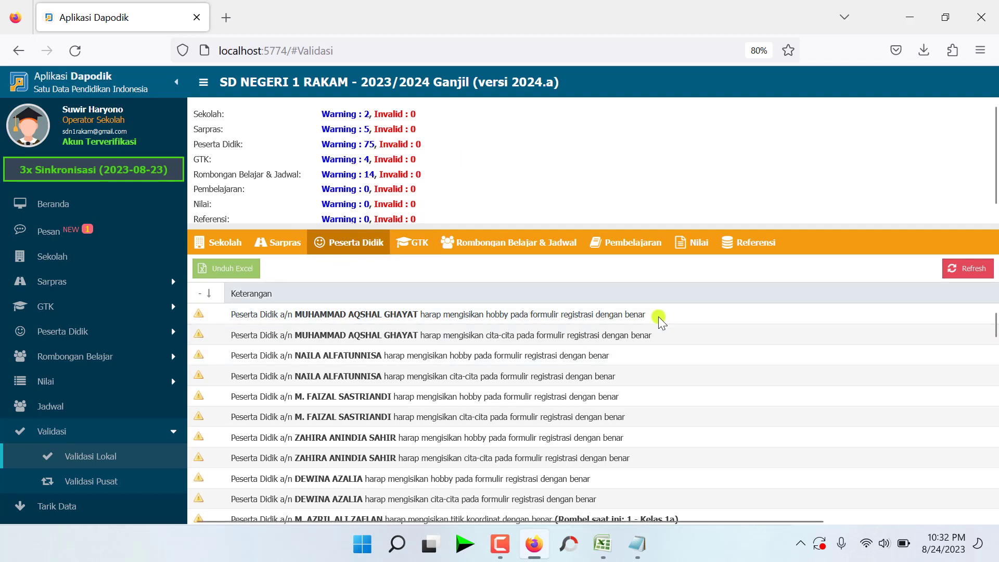
left_click(639, 553)
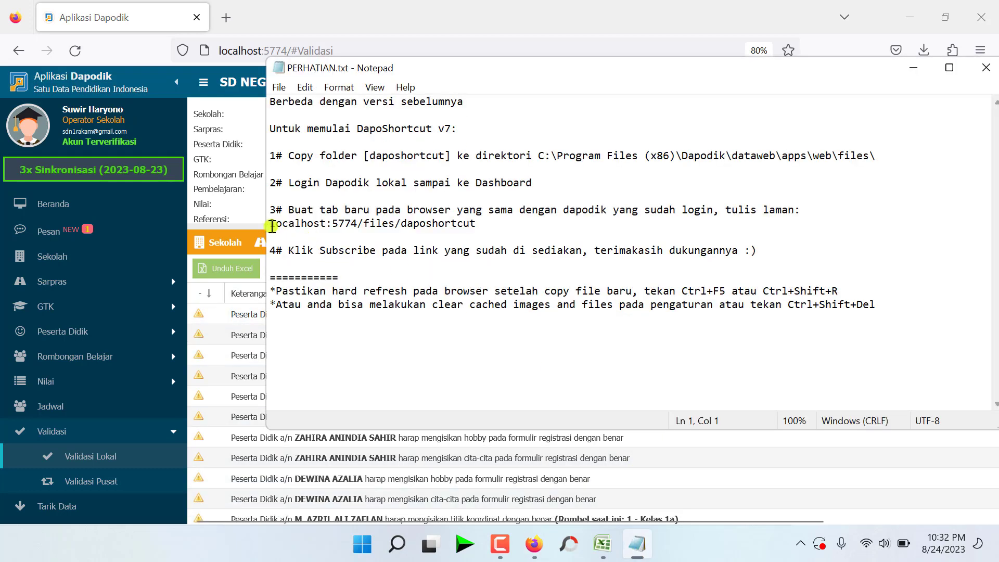
left_click_drag(270, 226, 477, 224)
key("ctrl+c")
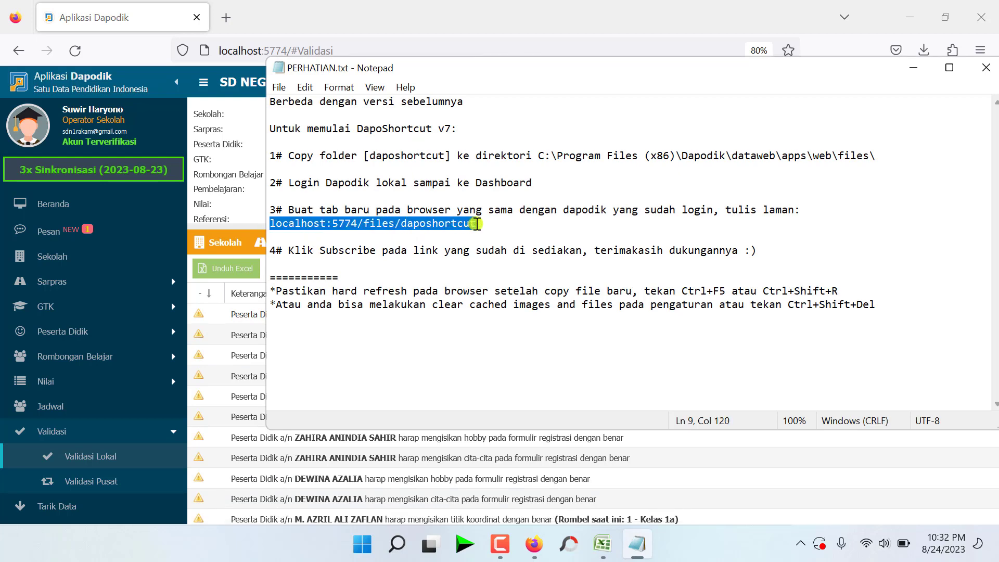
Step: Load the copied Dapo Shortcut address in a new Firefox tab and log in to its dashboard
left_click(296, 15)
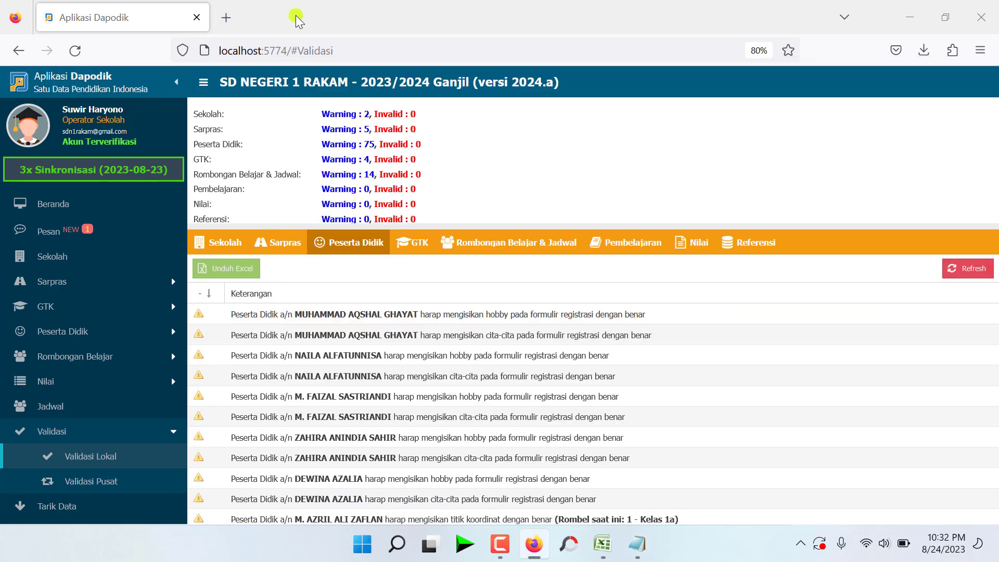
left_click(231, 19)
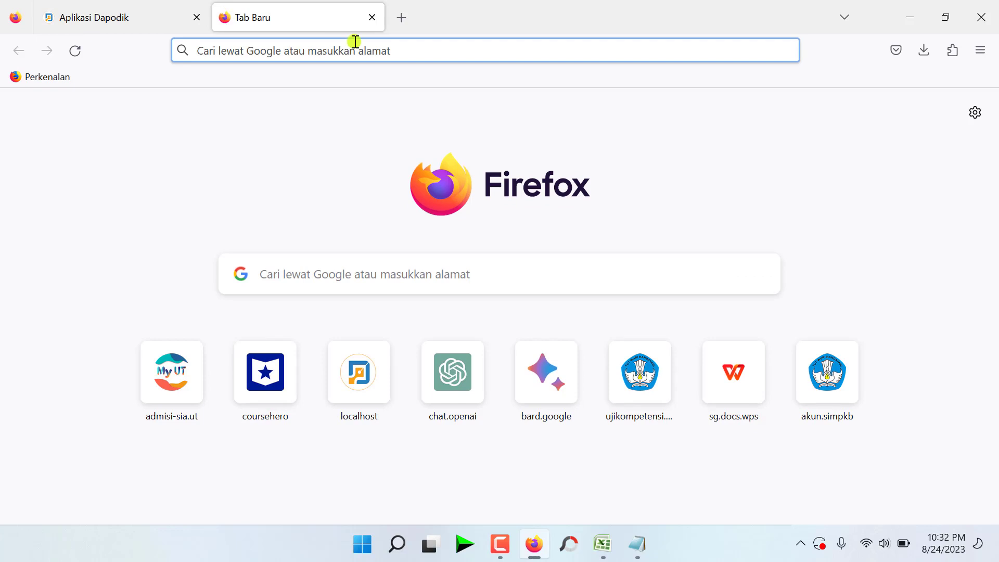
key("ctrl+v")
key("Return")
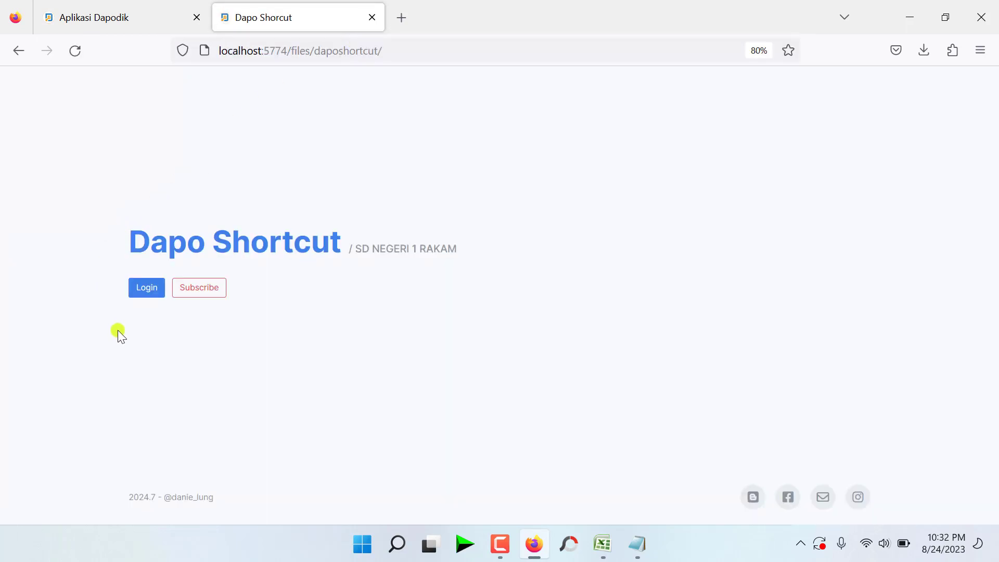
left_click(147, 289)
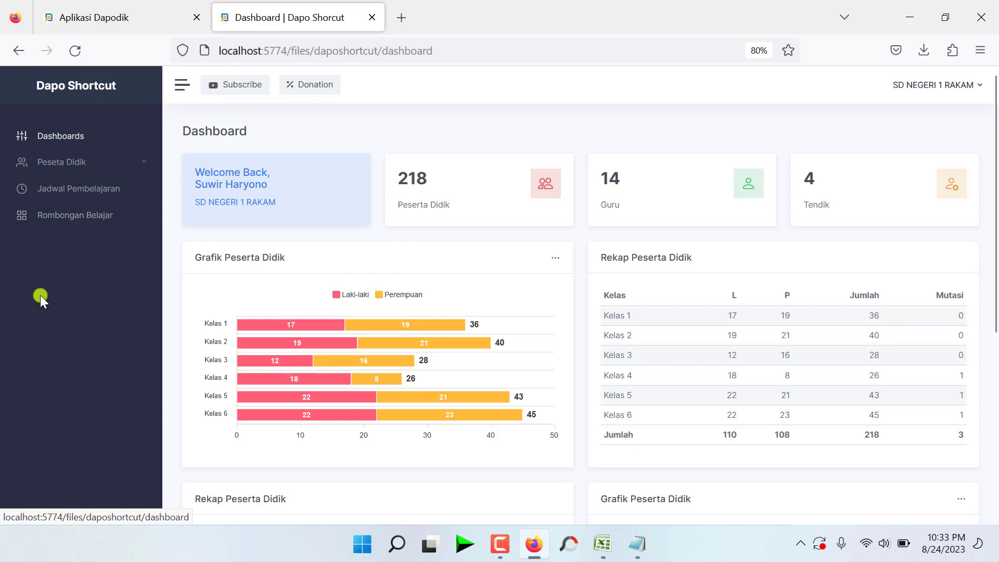
Step: Open Registrasi Peserta Didik in Dapo Shortcut and compare it with the student warnings on the Dapodik validation page
left_click(125, 163)
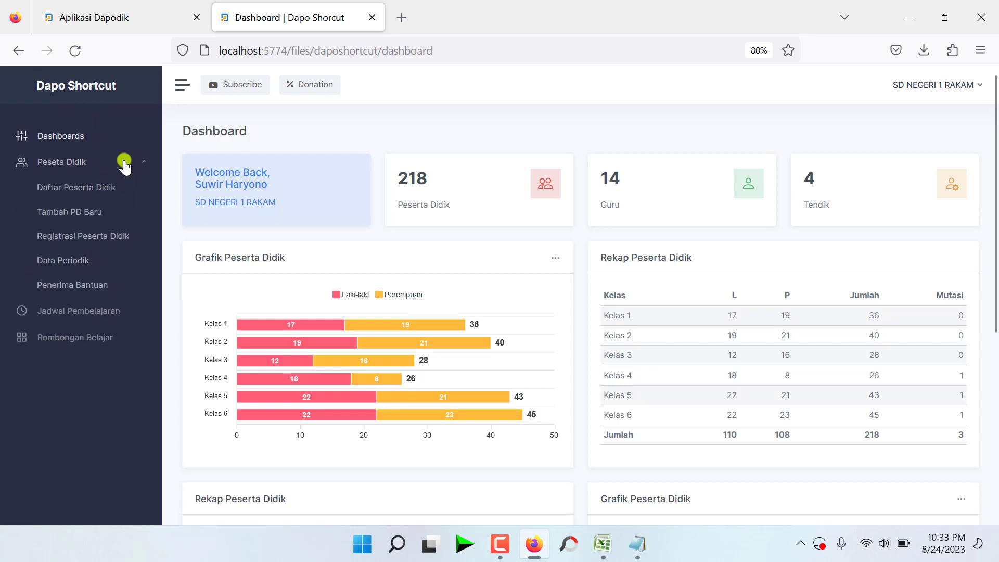
left_click(120, 236)
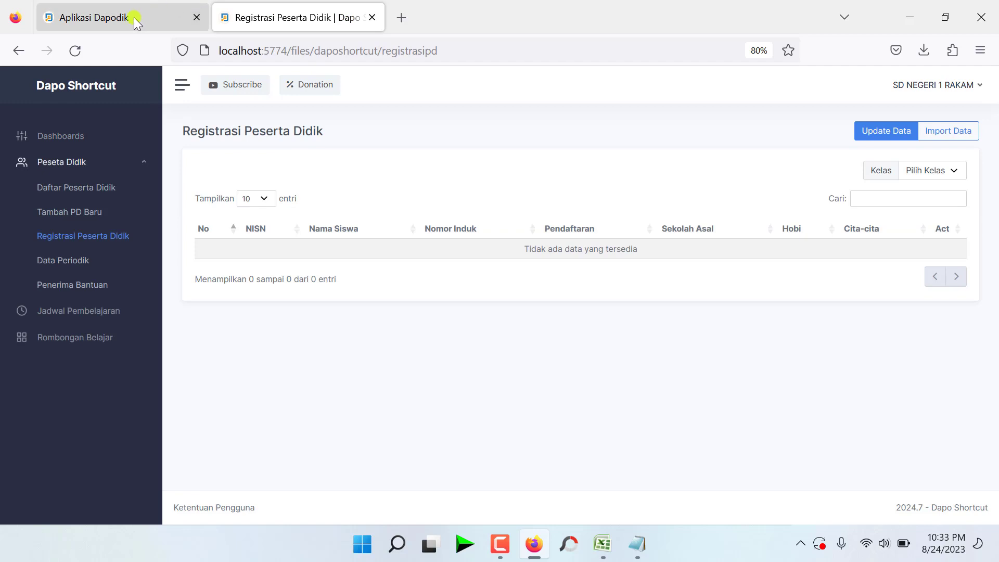
left_click(133, 18)
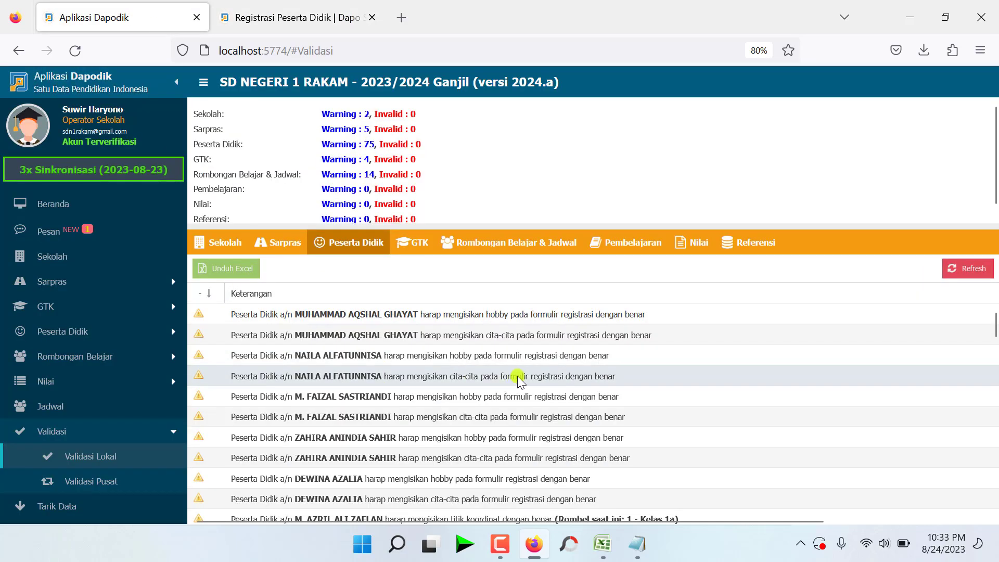
left_click(294, 17)
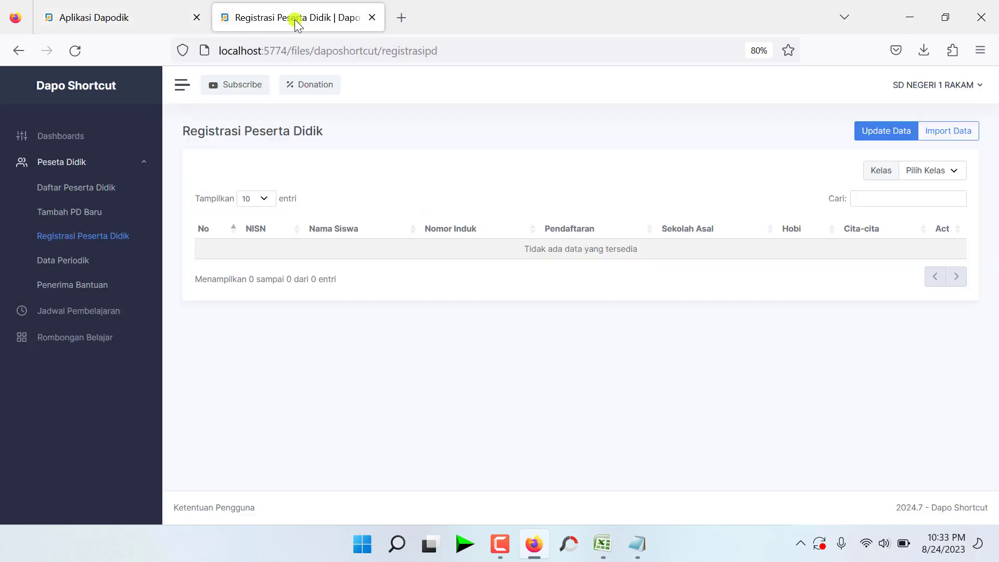
Step: List the student registration data for Kelas 1a
left_click(99, 237)
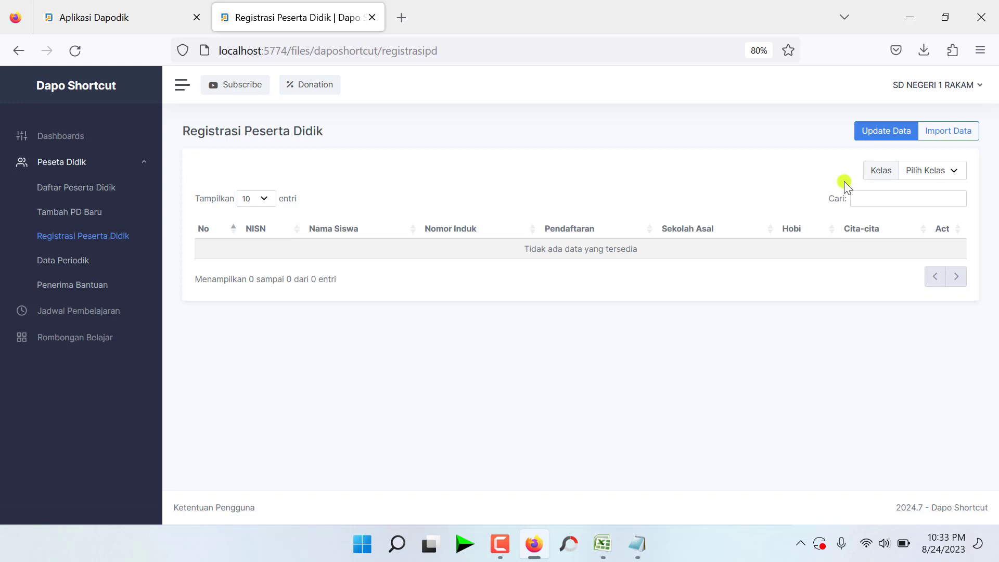
left_click(959, 171)
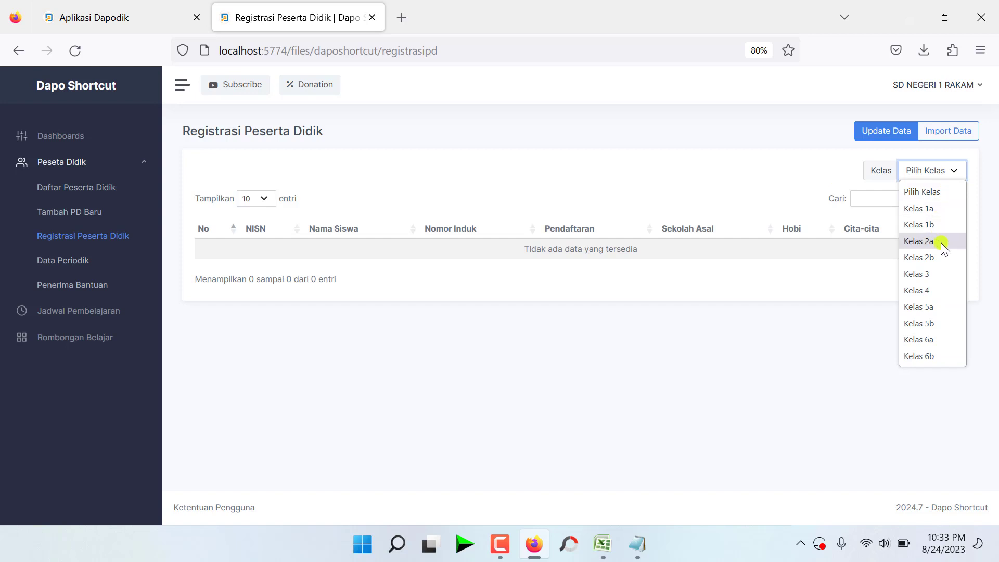
left_click(934, 210)
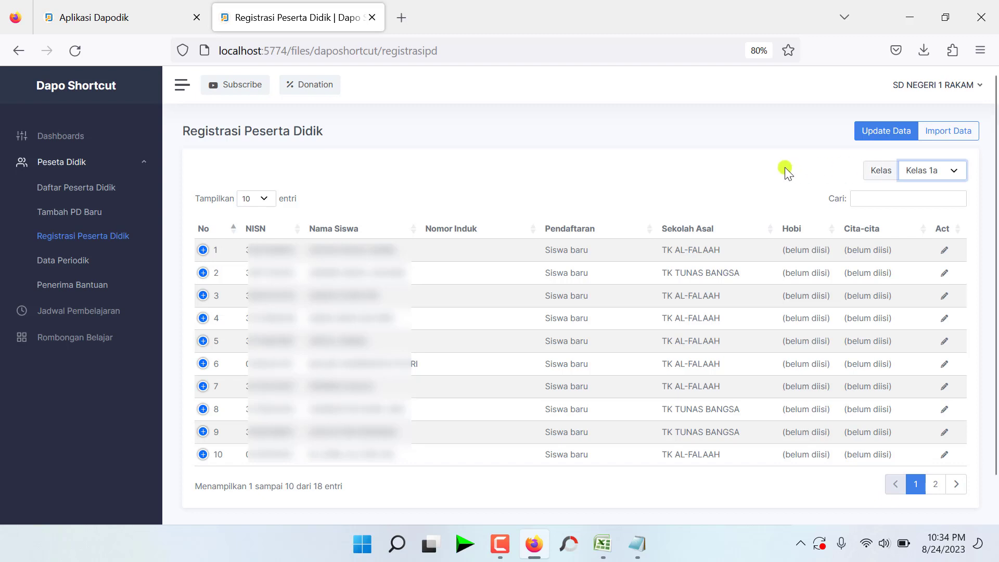
Step: Download the registration data template for Kelas 1a from the student registration import section
left_click(951, 136)
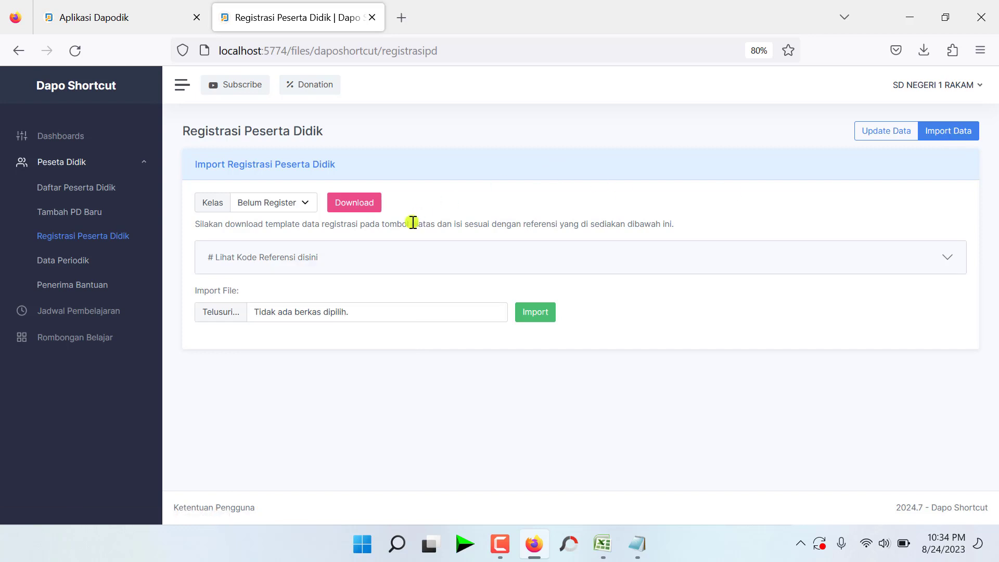
left_click(312, 203)
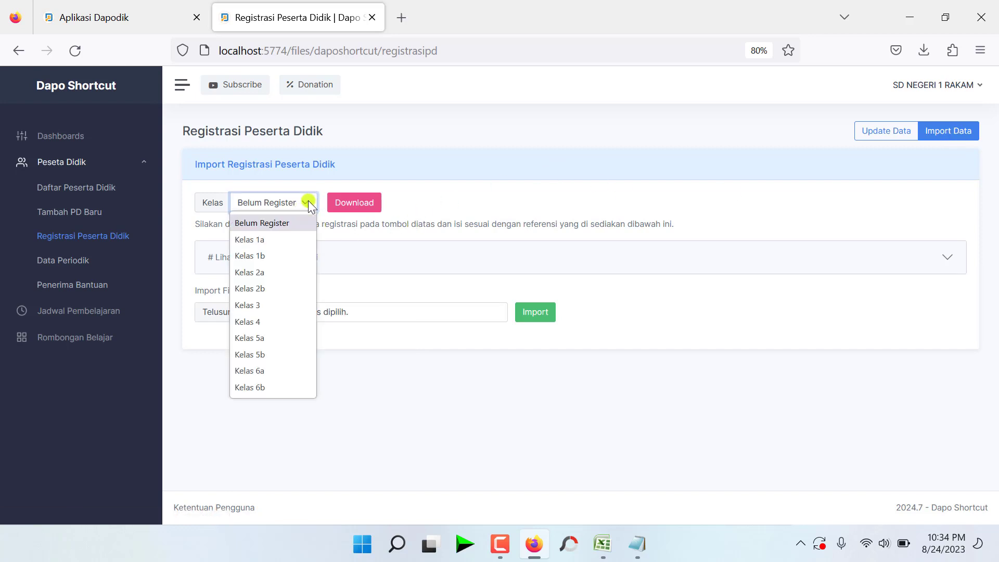
left_click(262, 243)
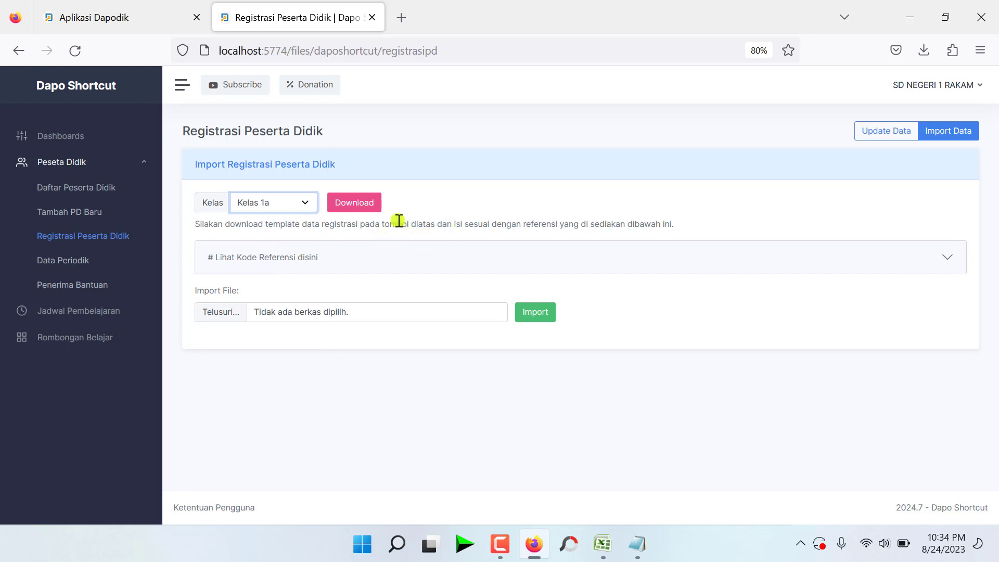
left_click(354, 205)
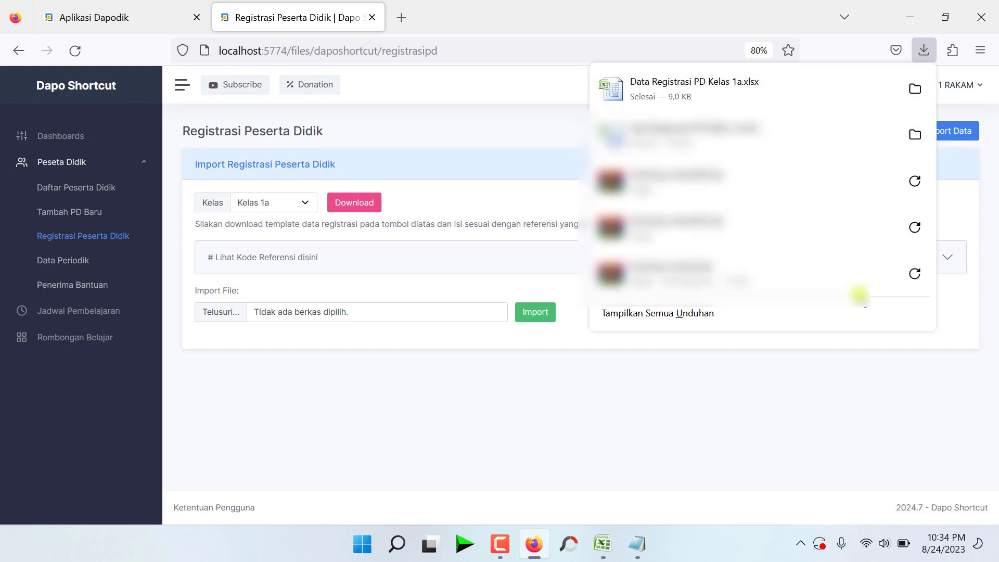
Step: Open the downloaded Data Registrasi PD Kelas 1a.xlsx from the Downloads folder in Excel
left_click(918, 86)
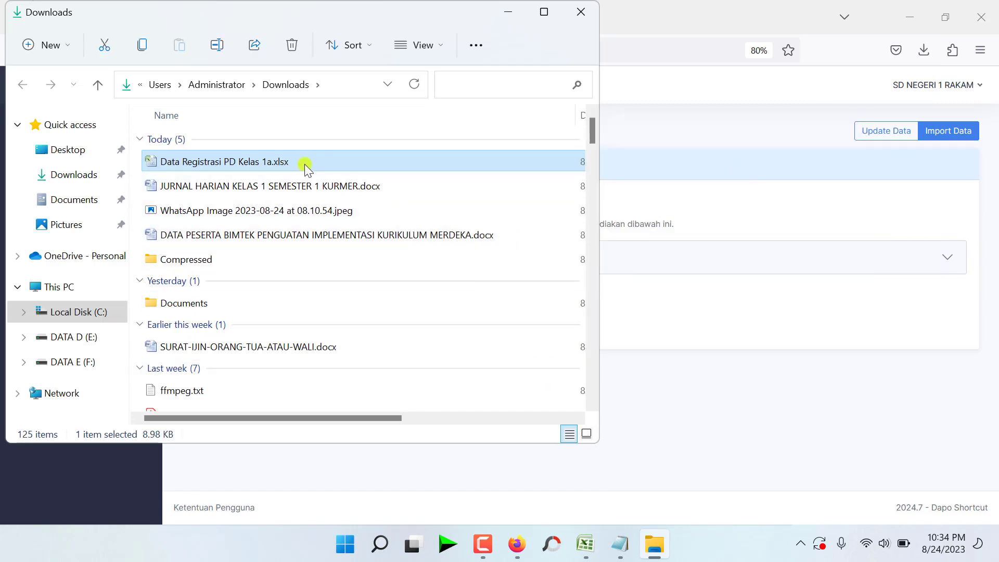
double_click(279, 161)
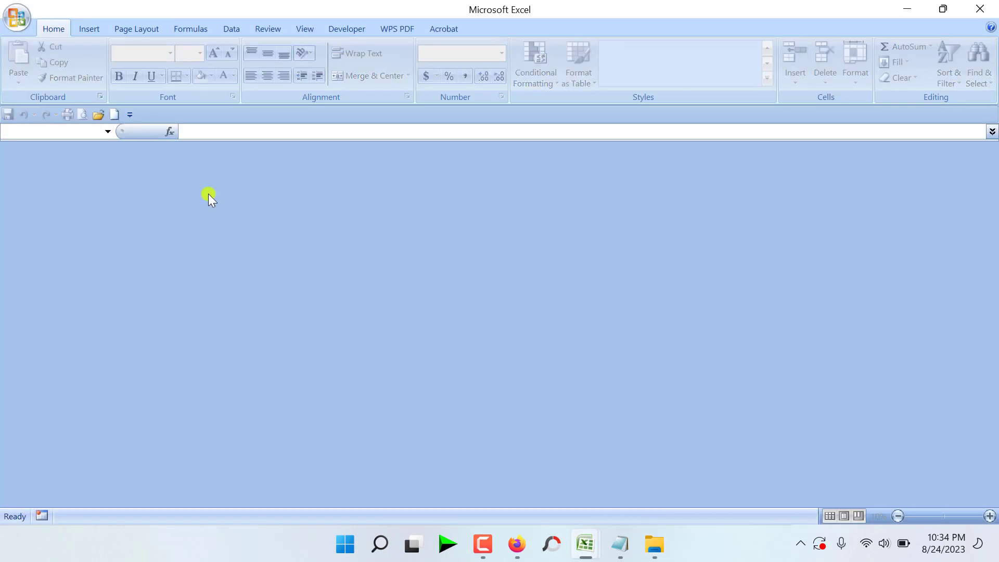
left_click(98, 117)
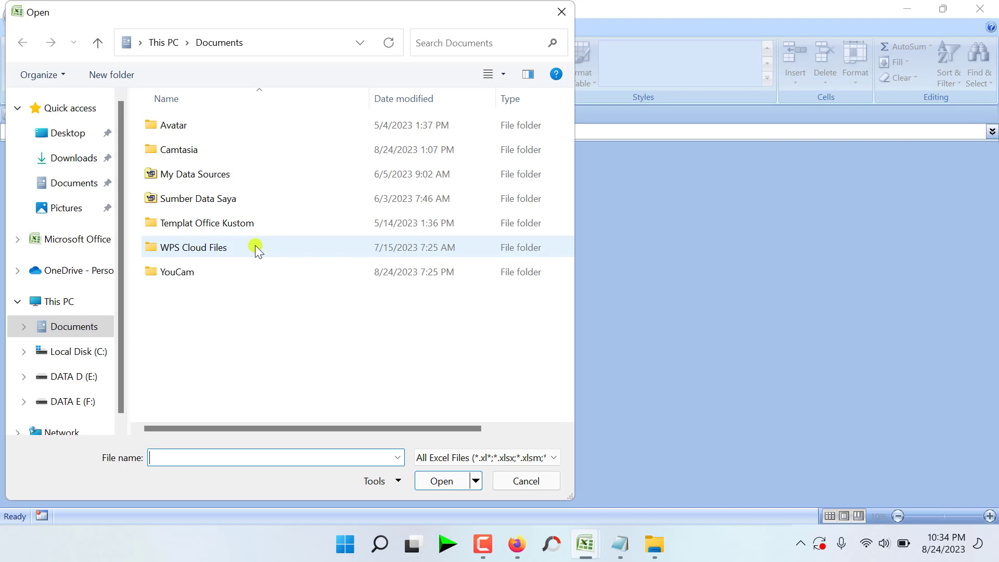
left_click(65, 158)
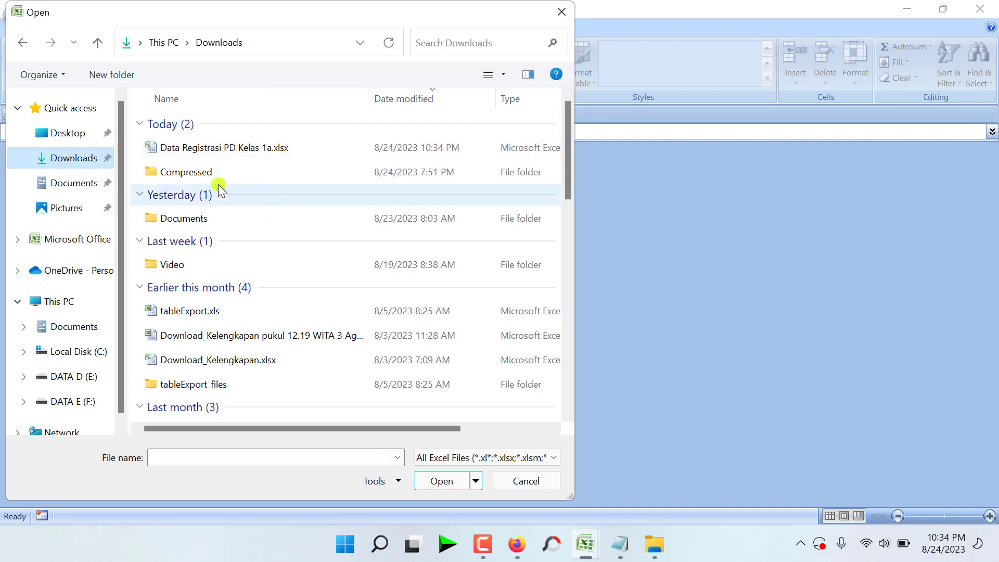
double_click(192, 149)
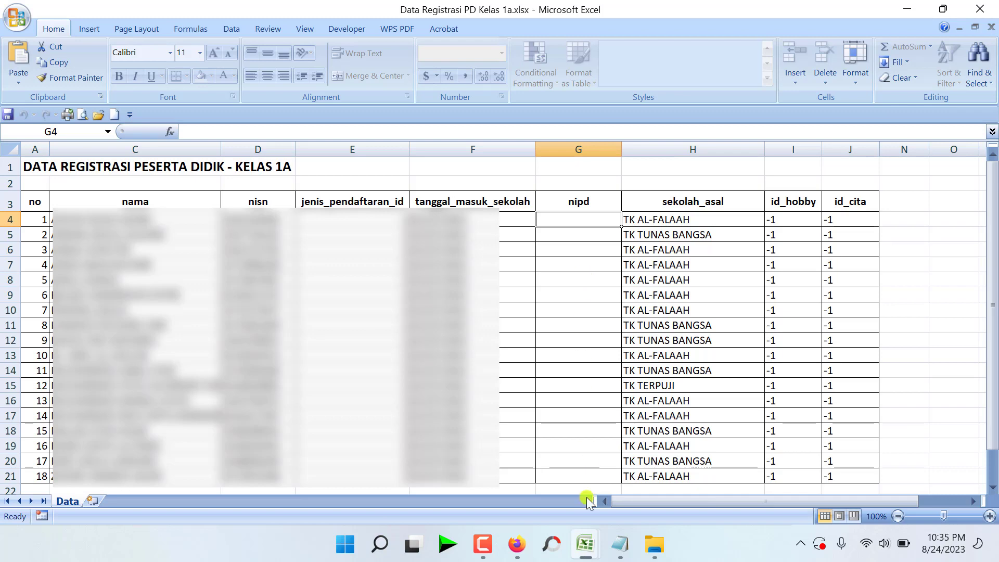
Step: Copy the student numbers in B1:B18 of Book2 into the nipd column of the Kelas 1a template, starting at G4
left_click(585, 545)
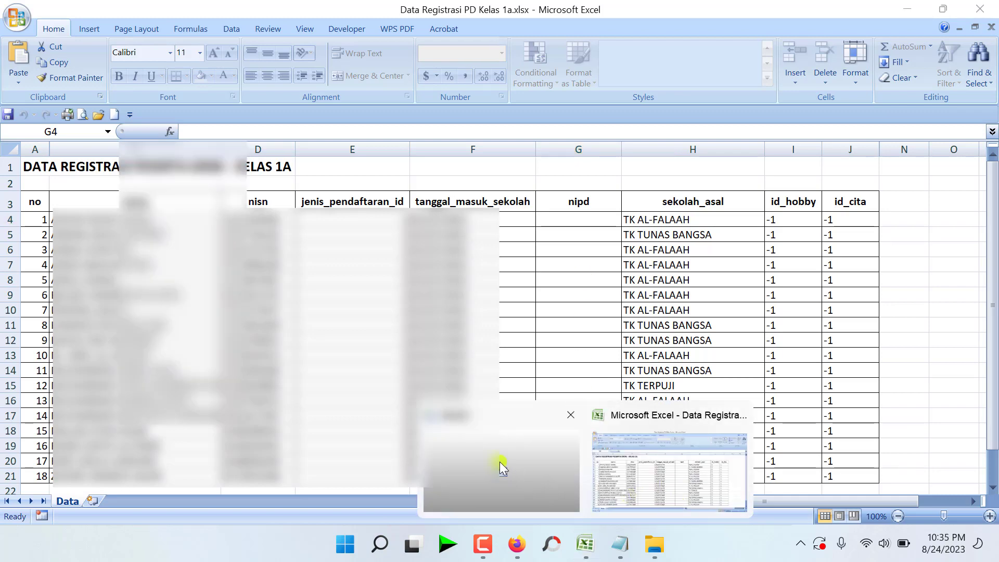
left_click(501, 464)
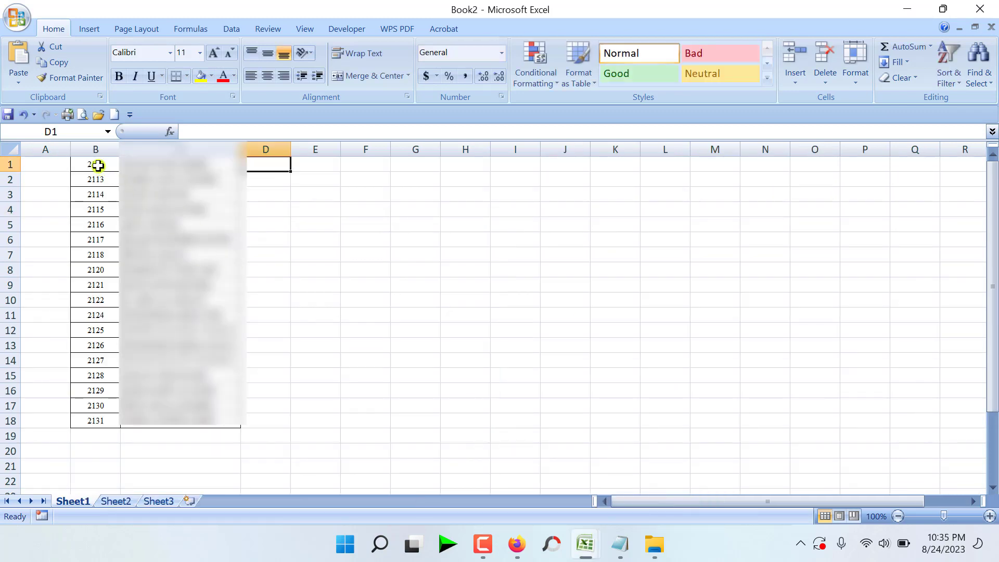
left_click_drag(96, 163, 105, 422)
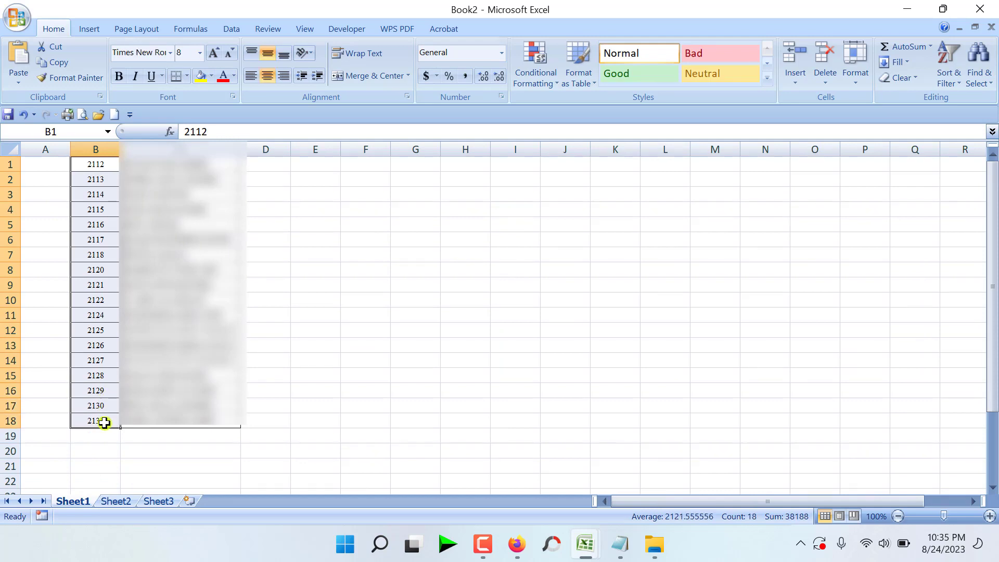
key("ctrl+c")
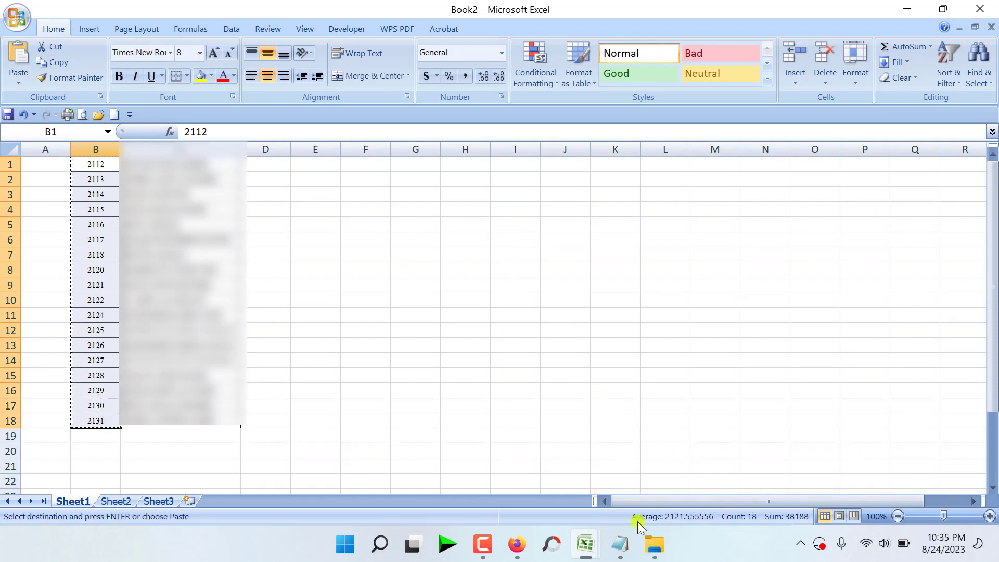
mouse_move(591, 555)
left_click(689, 479)
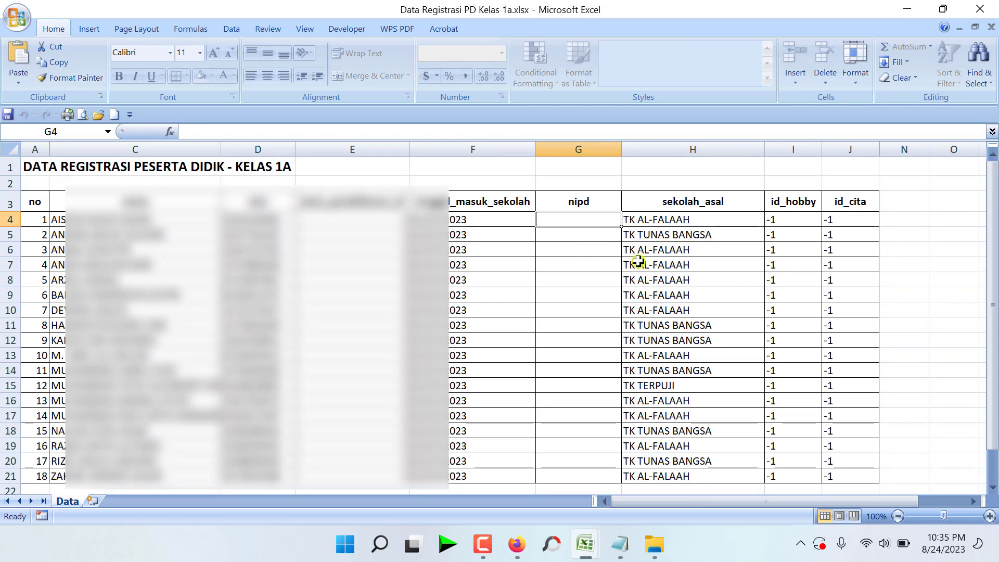
key("ctrl+v")
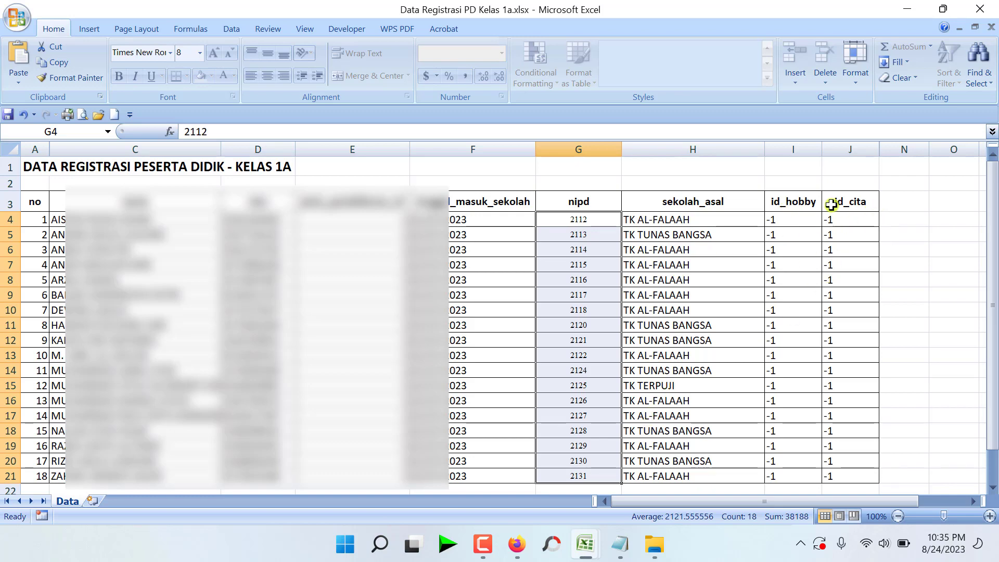
Step: Look up the Hobi and Cita-cita codes in the reference list on Dapo Shortcut's registration import page
left_click(517, 543)
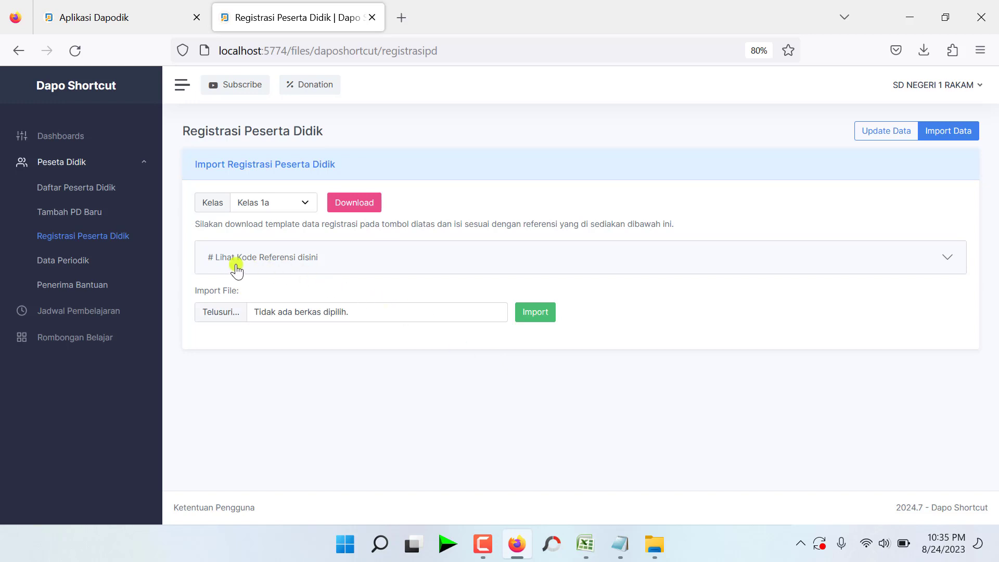
left_click(311, 262)
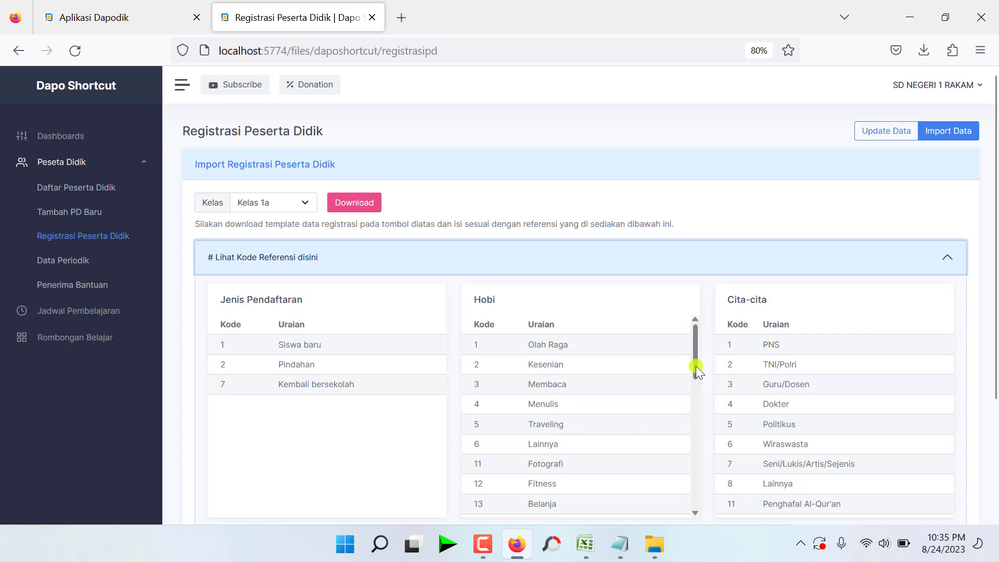
scroll(684, 410, "down", 5)
scroll(676, 430, "up", 5)
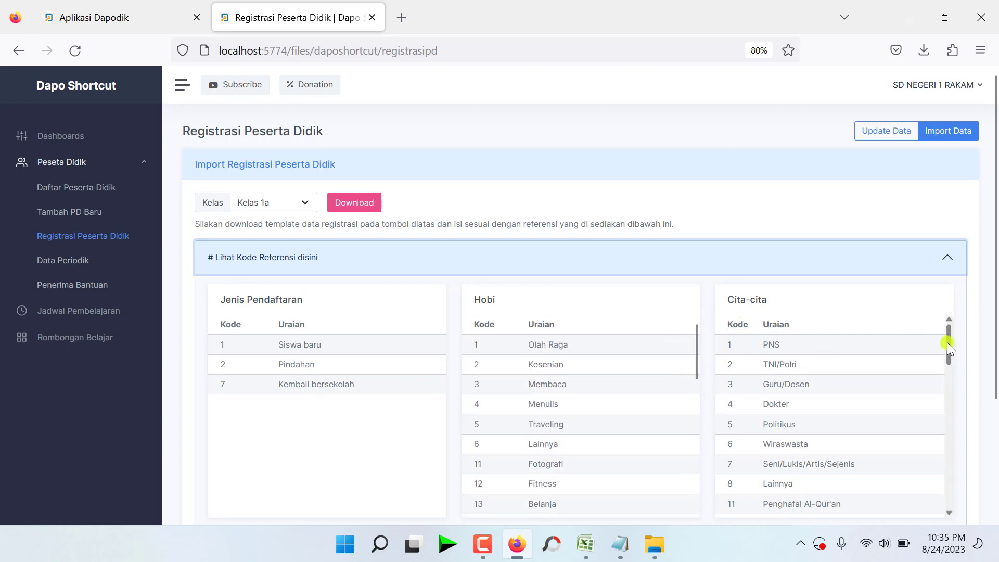
mouse_move(947, 343)
left_mouse_down()
mouse_move(929, 499)
mouse_move(941, 327)
left_mouse_up()
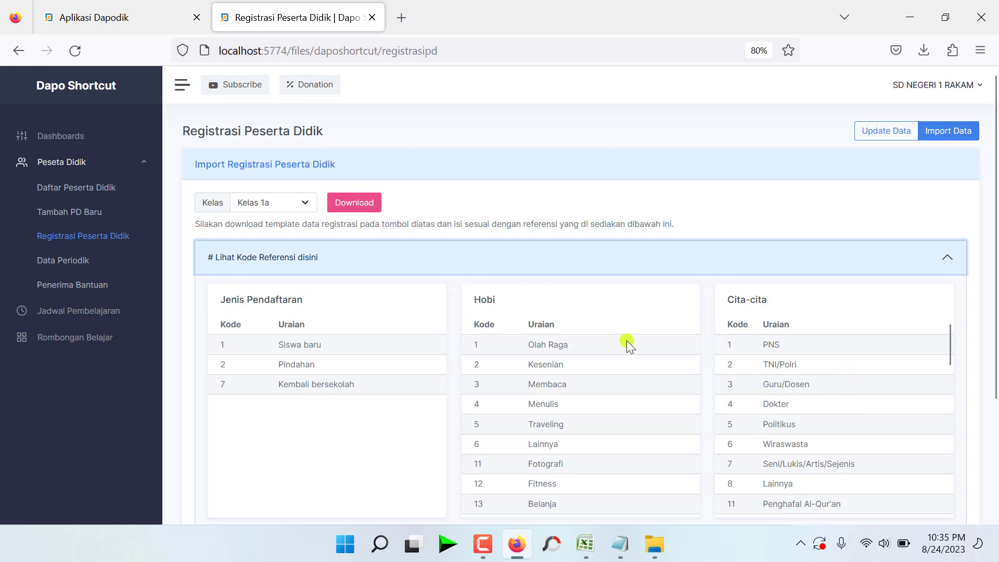
Step: In the Kelas 1a workbook, set the first student's id_hobby to 1 and id_cita to 3
left_click(585, 543)
left_click(691, 457)
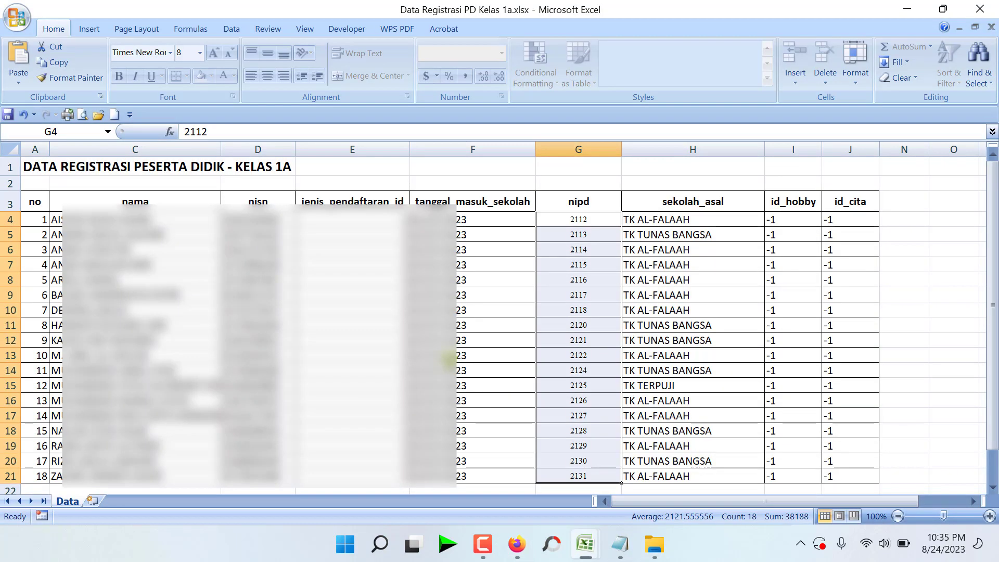
left_click(791, 219)
type("1")
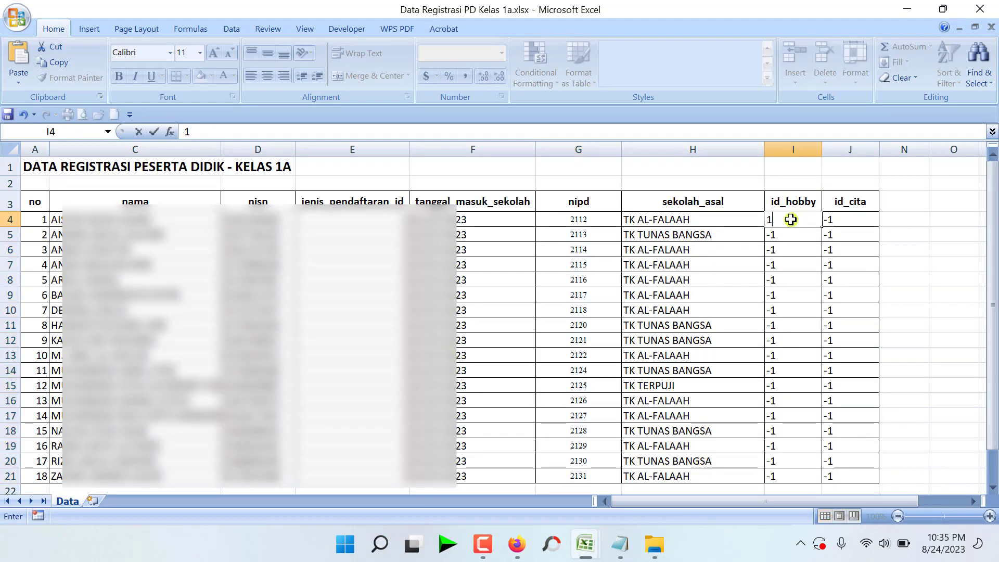
key("Return")
left_click(832, 217)
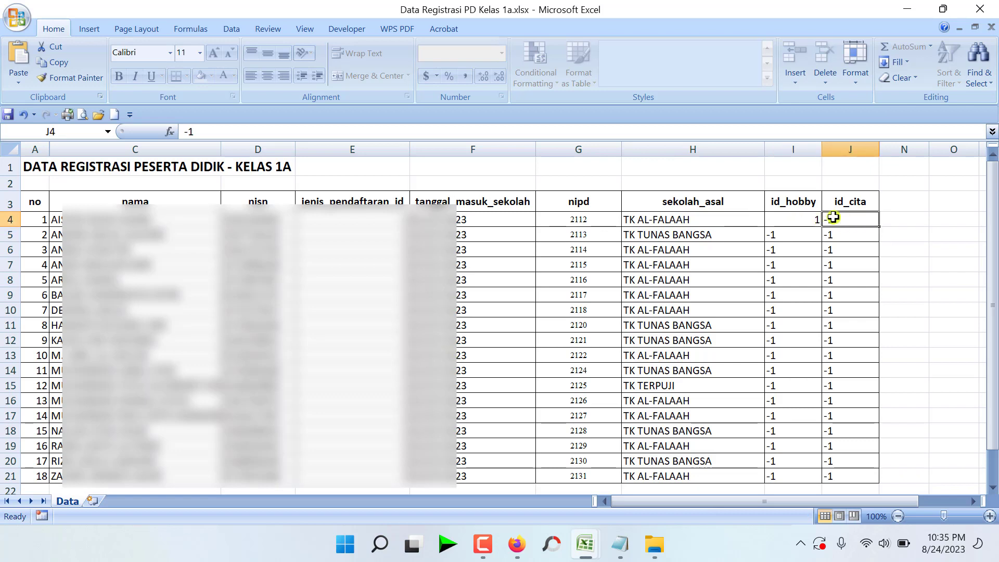
type("3")
key("Return")
Step: Fill the first student's id_hobby and id_cita codes down to row 21 and close the workbook
left_click_drag(808, 218, 849, 483)
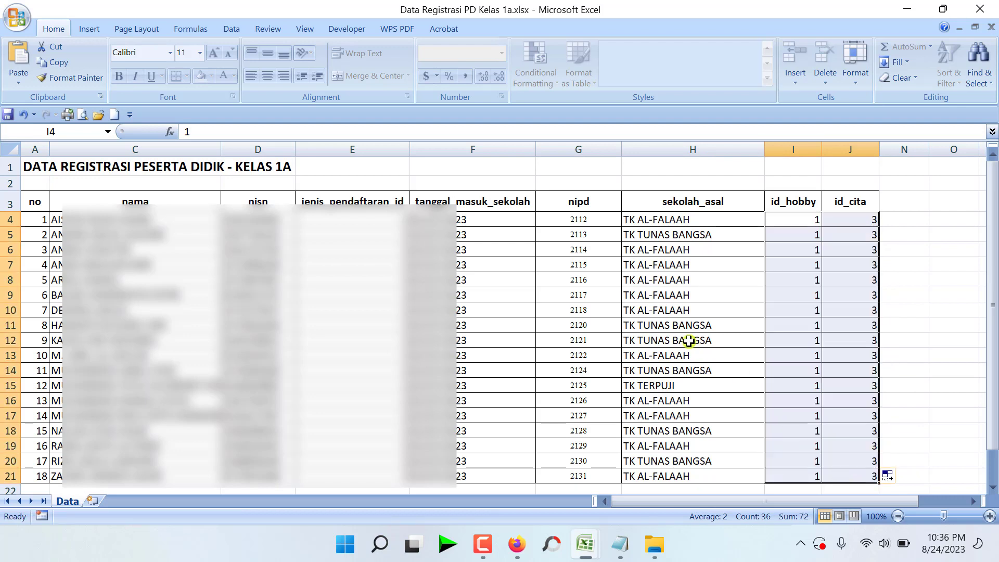
left_click(550, 305)
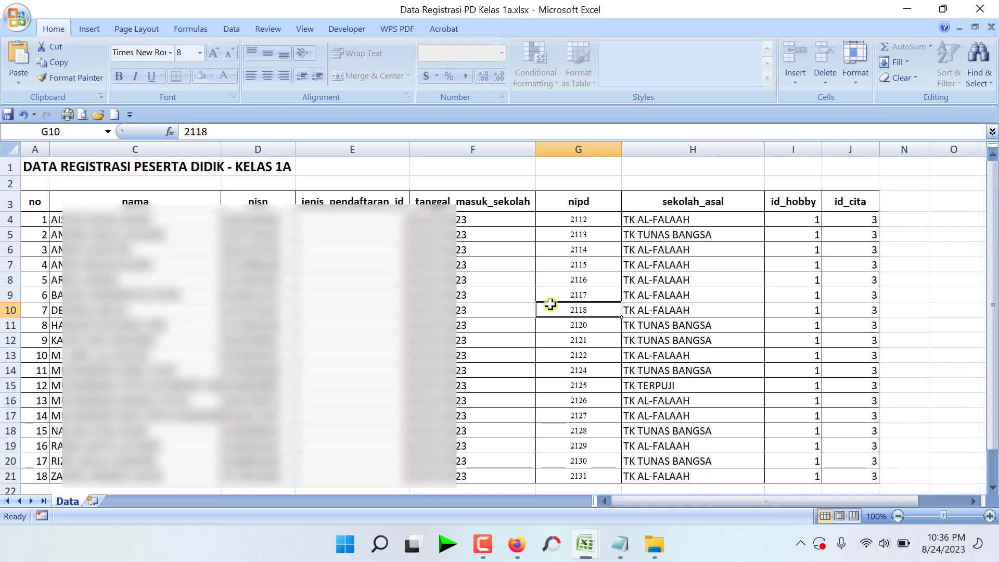
left_click(981, 11)
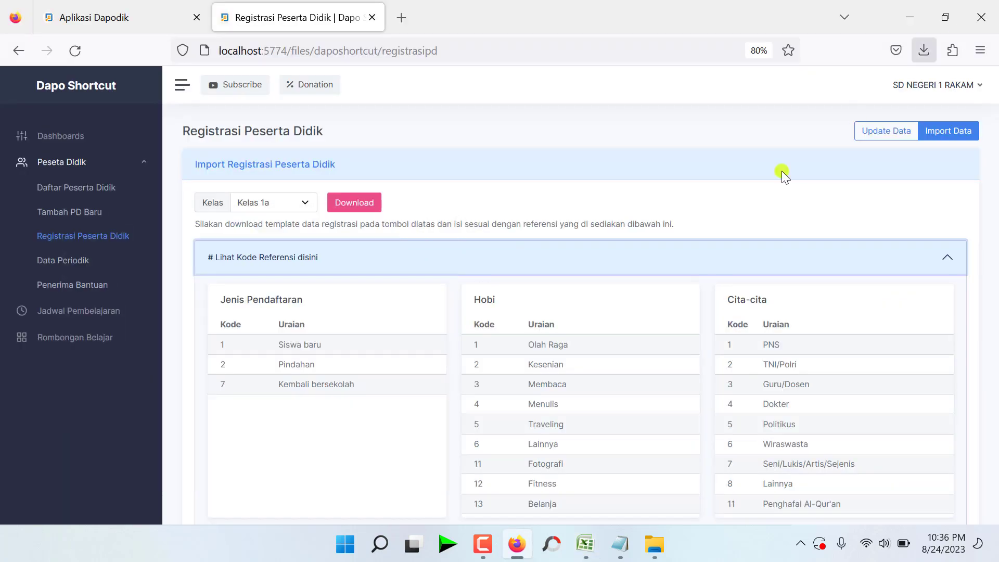
Step: Collapse the code reference list and import Data Registrasi PD Kelas 1a.xlsx from Downloads into Dapo Shortcut
left_click(404, 264)
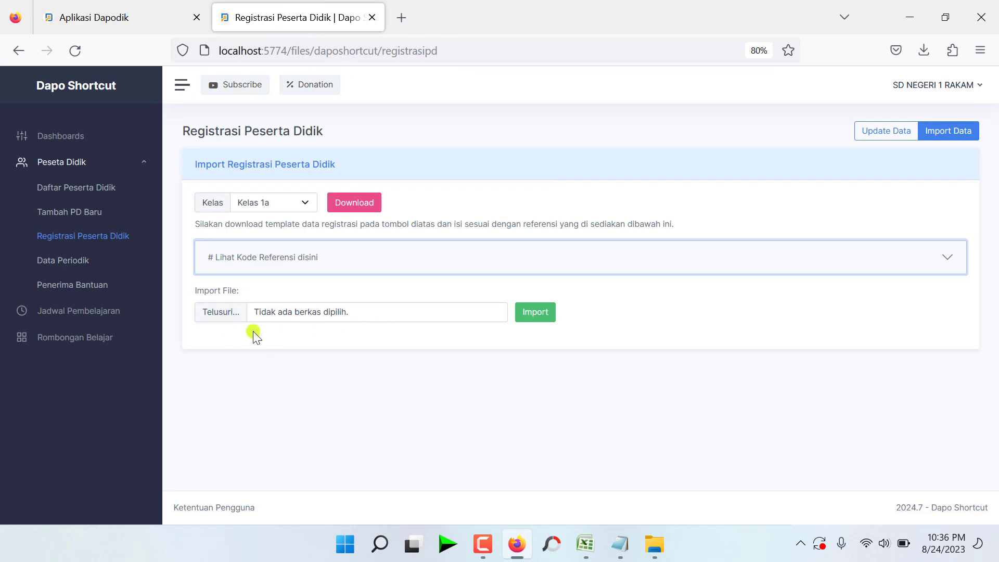
left_click(223, 311)
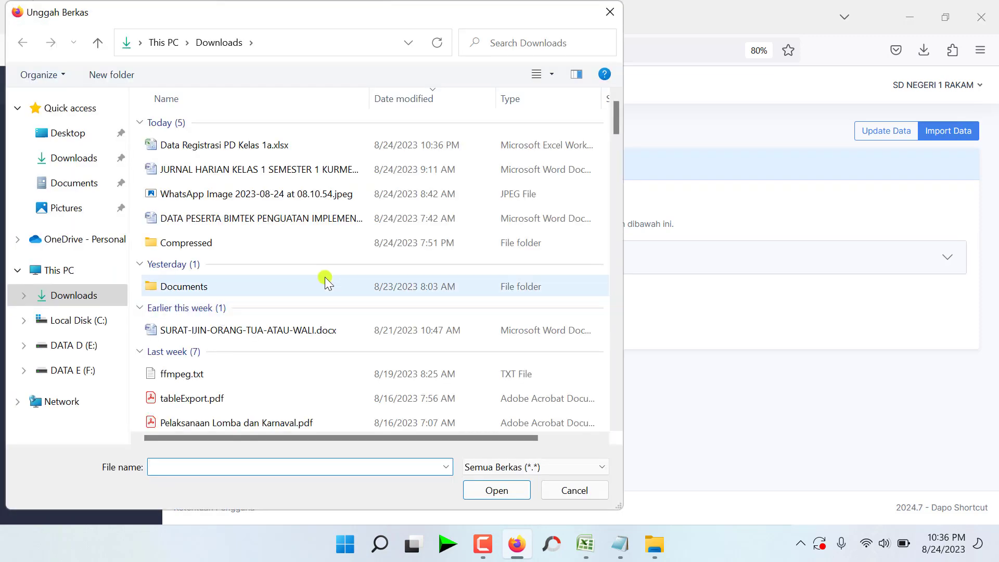
left_click(212, 147)
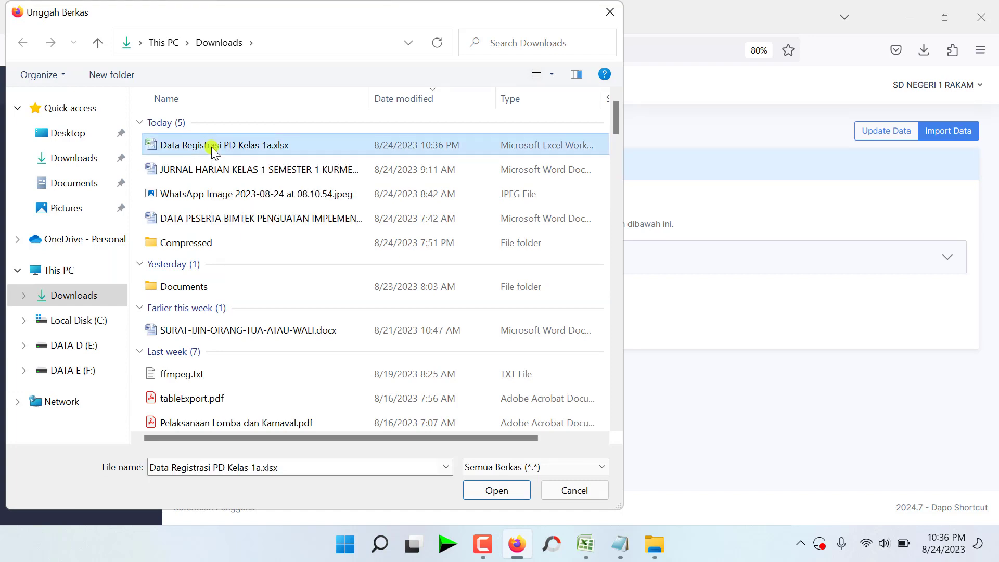
left_click(494, 490)
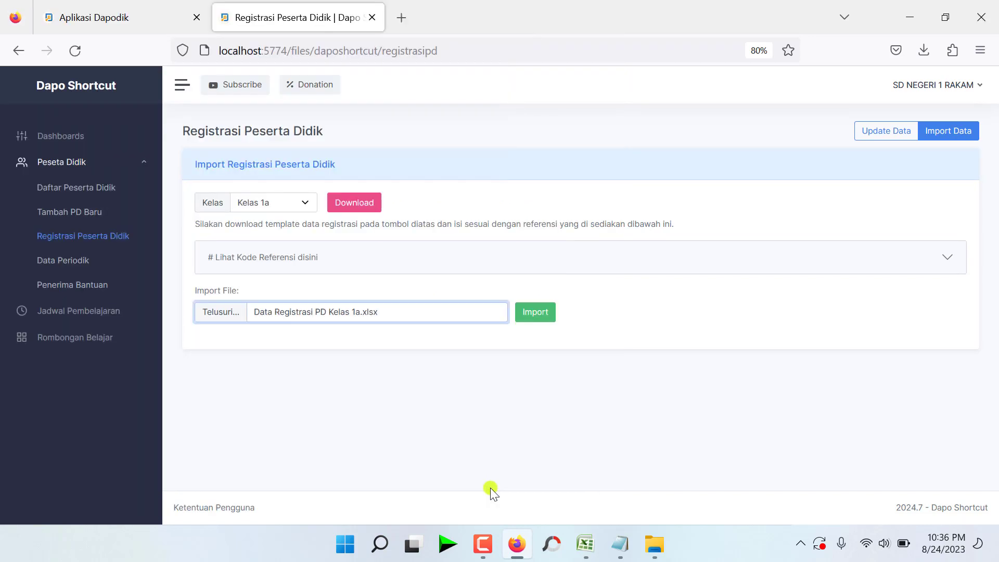
left_click(535, 311)
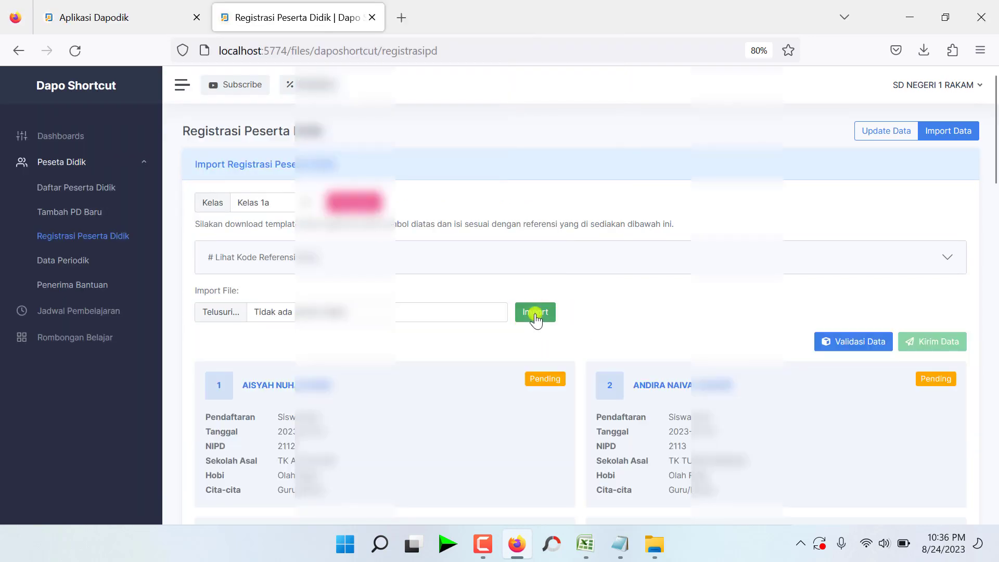
Step: Validate the imported Kelas 1a registration data and review the status of every student card
left_click_drag(995, 173, 995, 186)
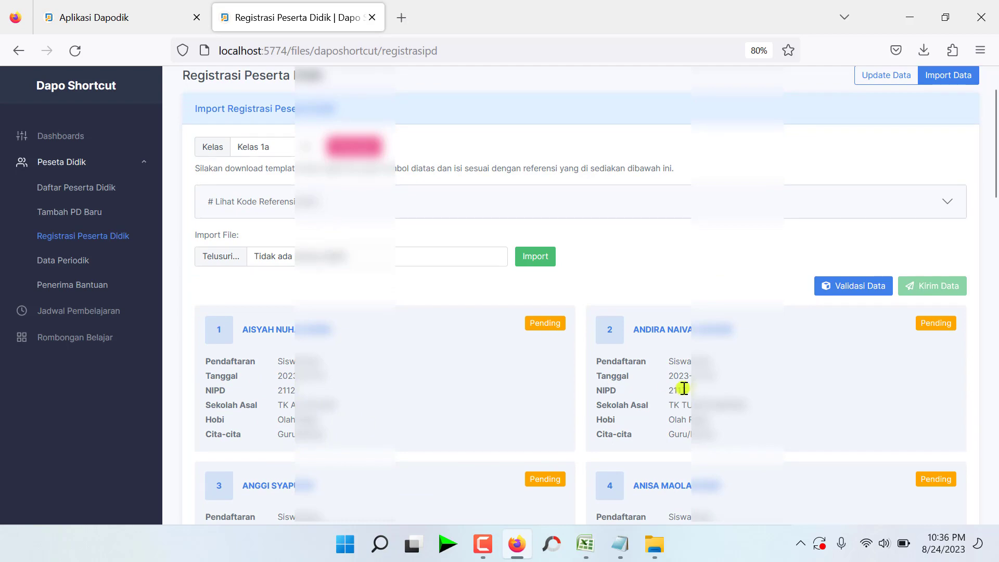
mouse_move(995, 162)
left_mouse_down()
mouse_move(995, 258)
mouse_move(988, 152)
left_mouse_up()
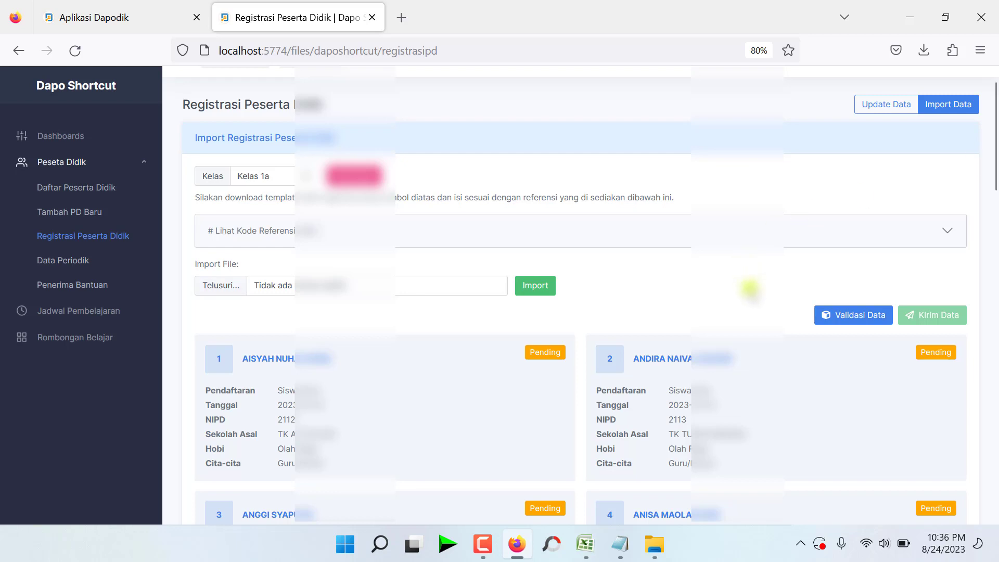
left_click(866, 317)
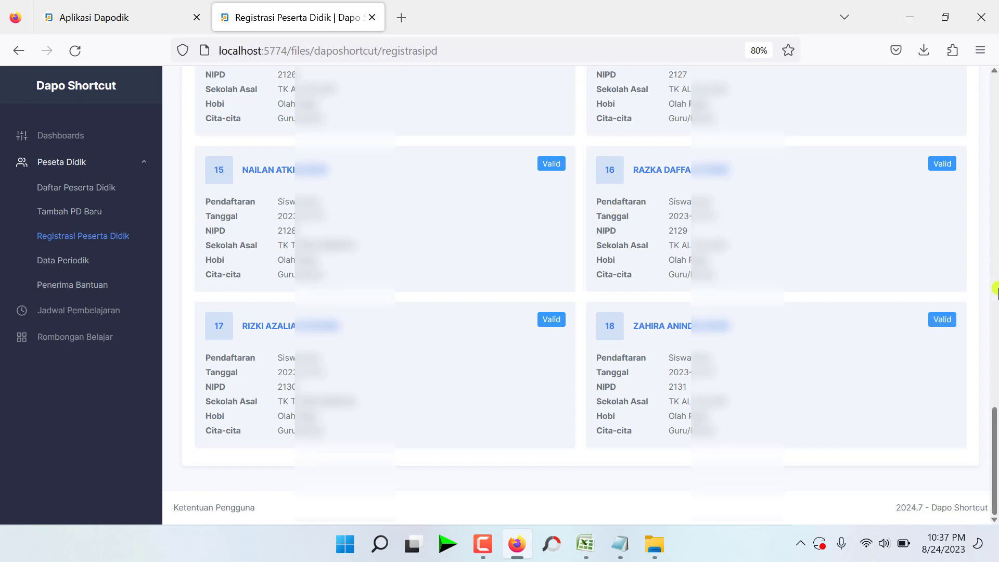
left_click(995, 288)
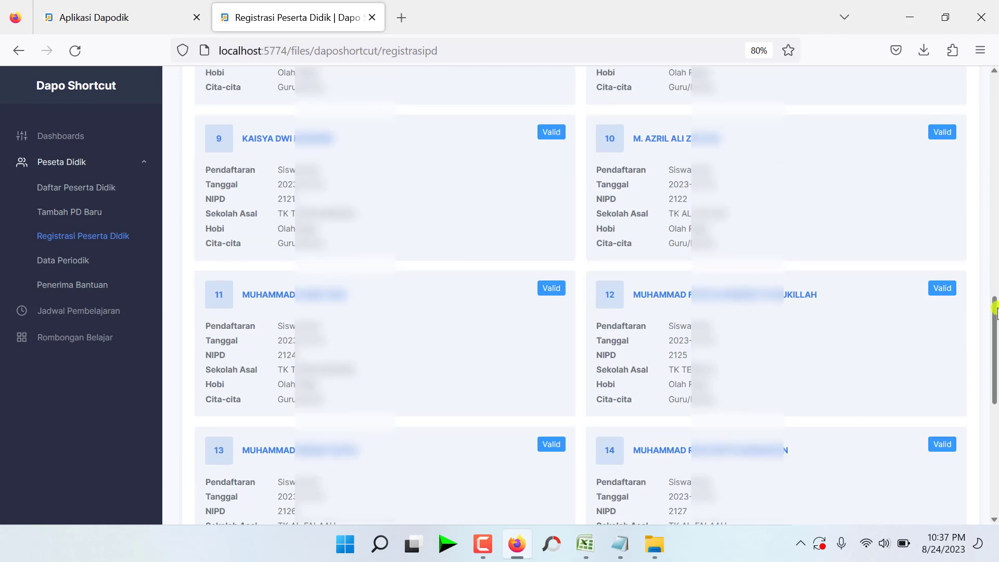
left_click_drag(995, 273, 987, 83)
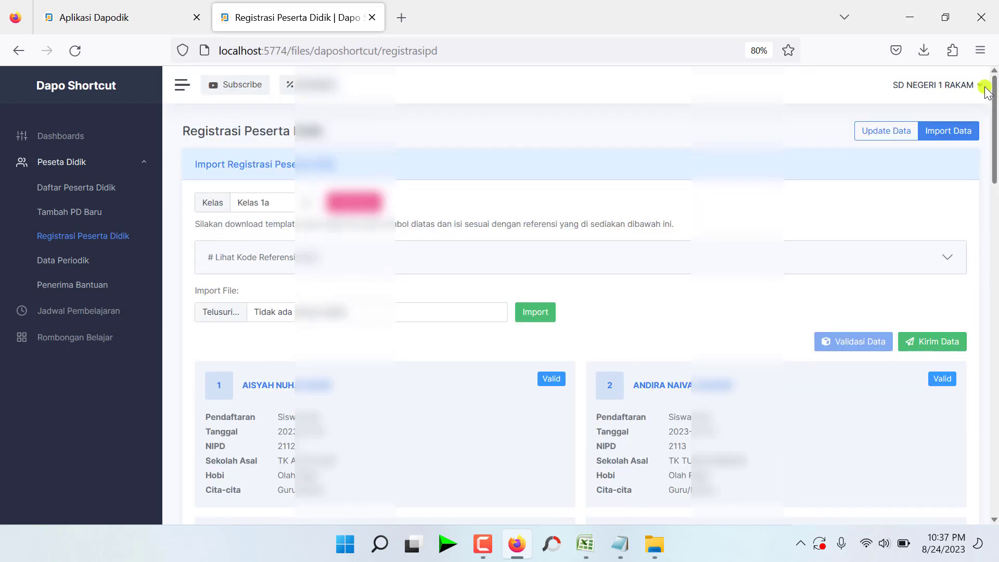
Step: Send the validated Kelas 1a registration data, confirm the submission and dismiss the completion notice
left_click(939, 339)
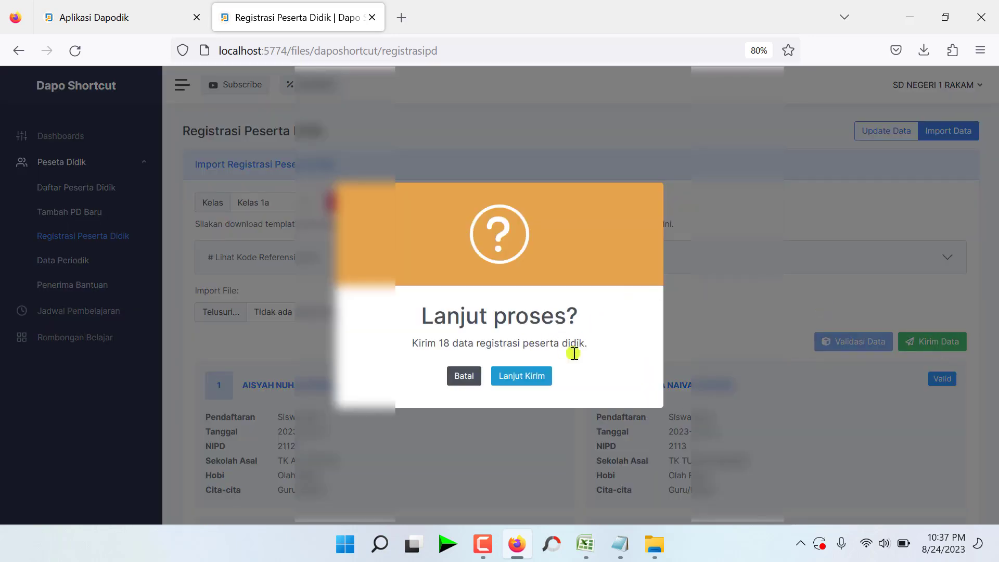
left_click(528, 378)
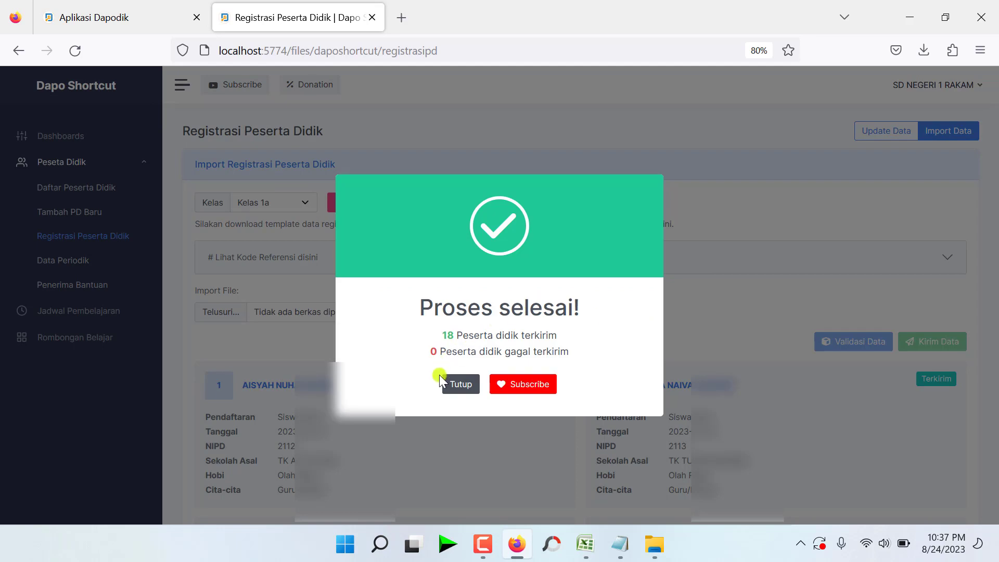
left_click(461, 385)
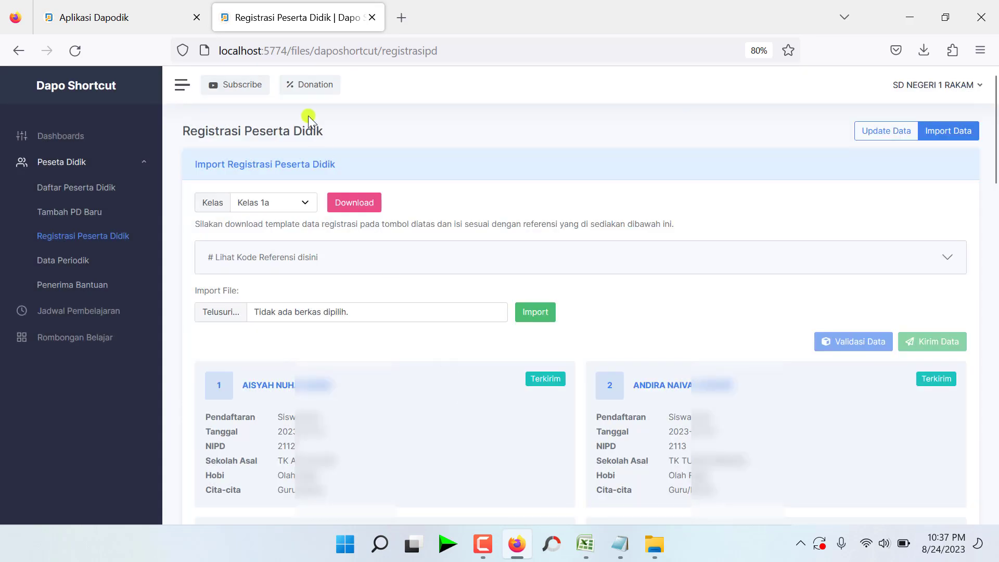
Step: Refresh the Peserta Didik validation in Dapodik to check the remaining warnings, and return to Dapo Shortcut
left_click(137, 14)
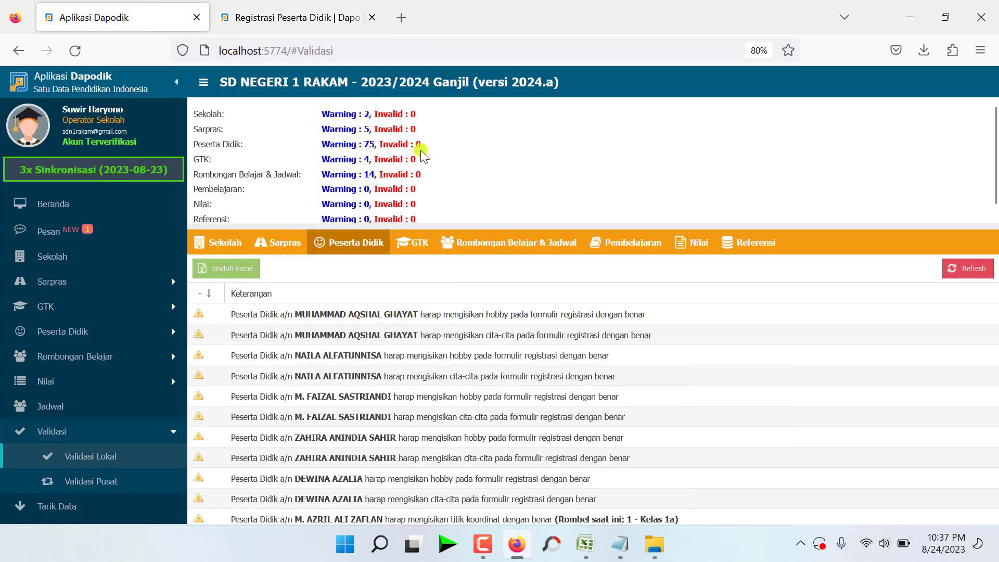
left_click(366, 244)
left_click(968, 272)
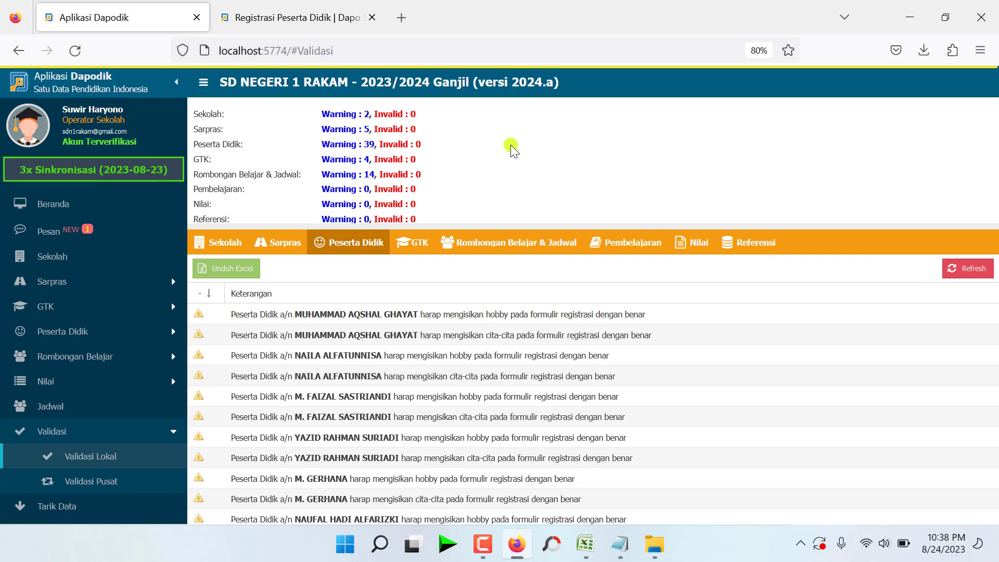
left_click(309, 17)
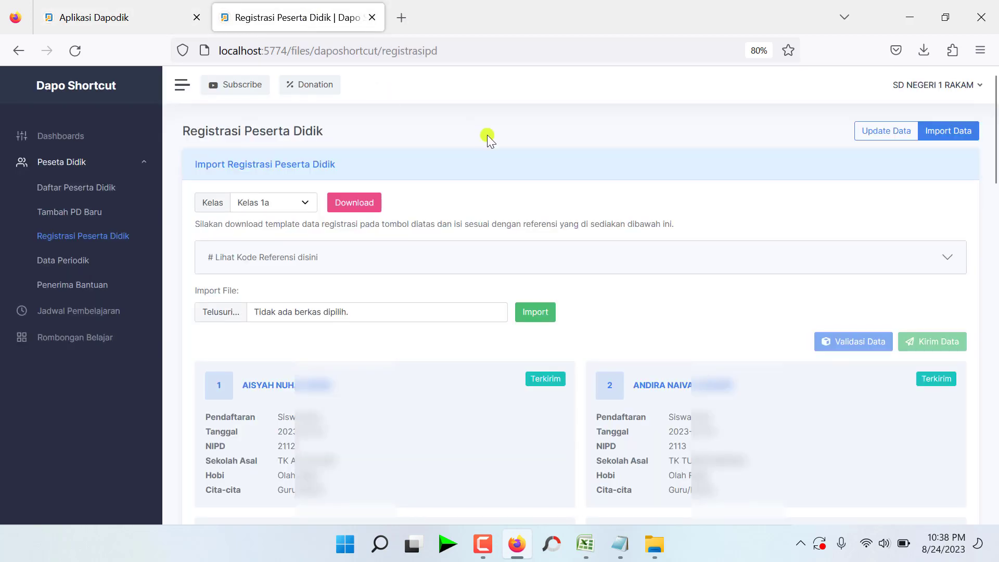